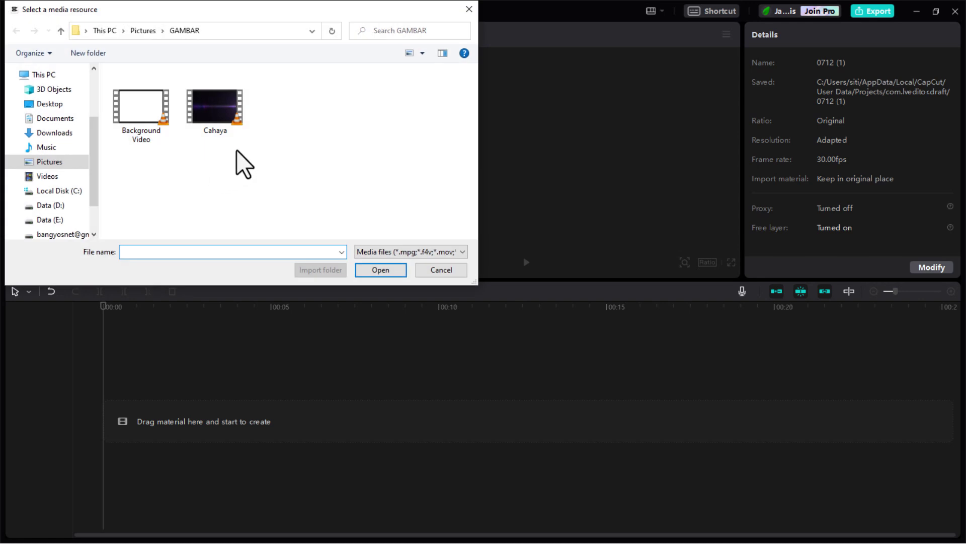
# Import the Background Video and Cahaya files and place Background Video at the start of the timeline
pyautogui.moveTo(236, 150); pyautogui.dragTo(154, 113)
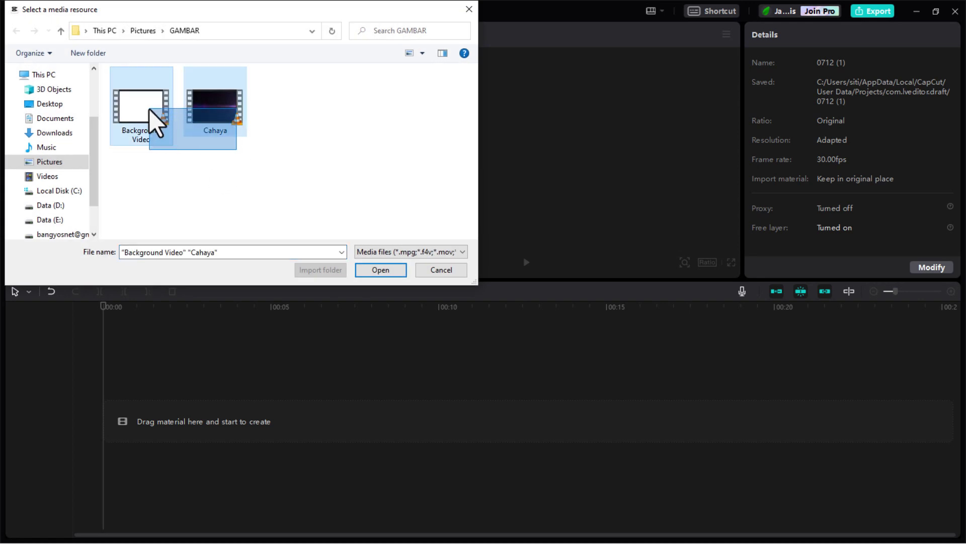
pyautogui.click(381, 271)
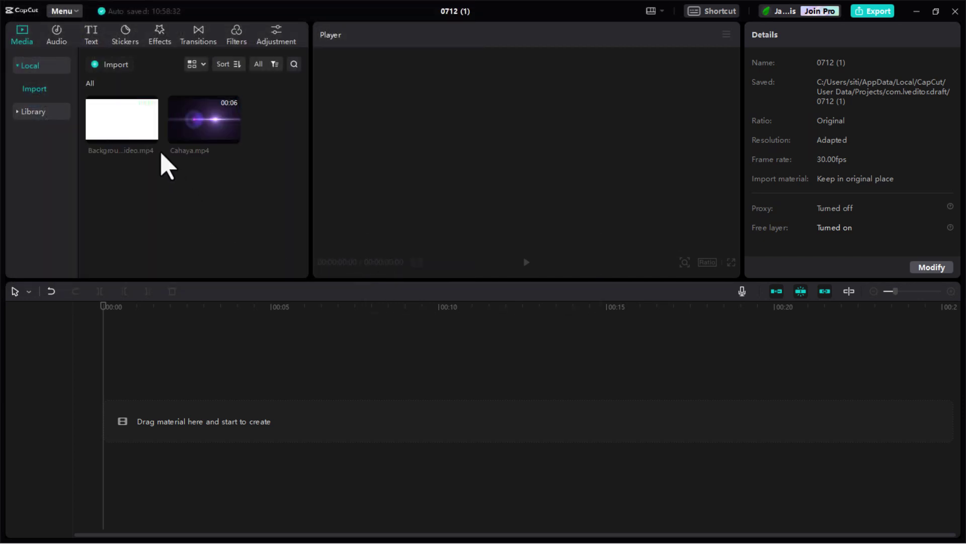
pyautogui.click(150, 136)
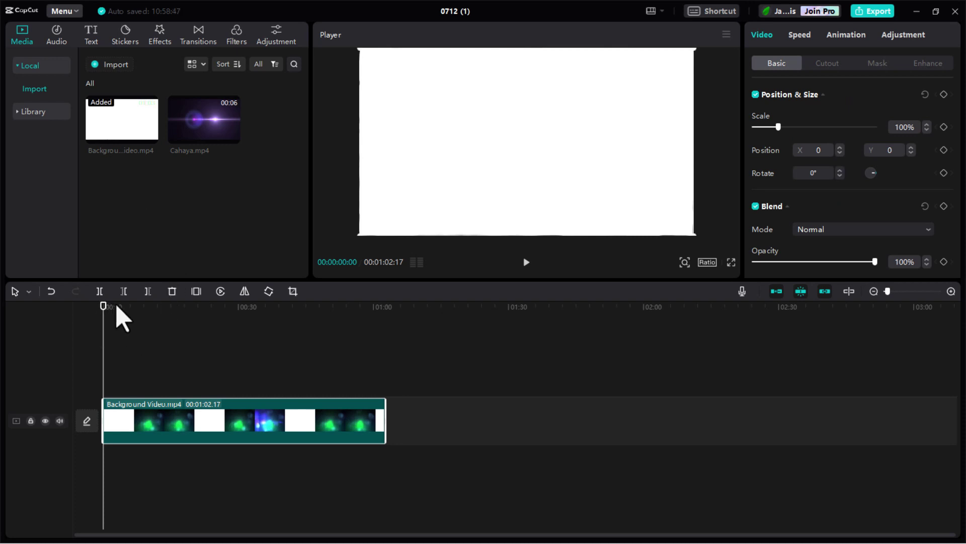
# Split the Background Video clip at 00:00:02:16
pyautogui.moveTo(103, 325)
pyautogui.mouseDown()
pyautogui.moveTo(130, 330)
pyautogui.moveTo(113, 330)
pyautogui.moveTo(103, 309)
pyautogui.mouseUp()
pyautogui.scroll(4, 131, 425)
pyautogui.scroll(3, 130, 432)
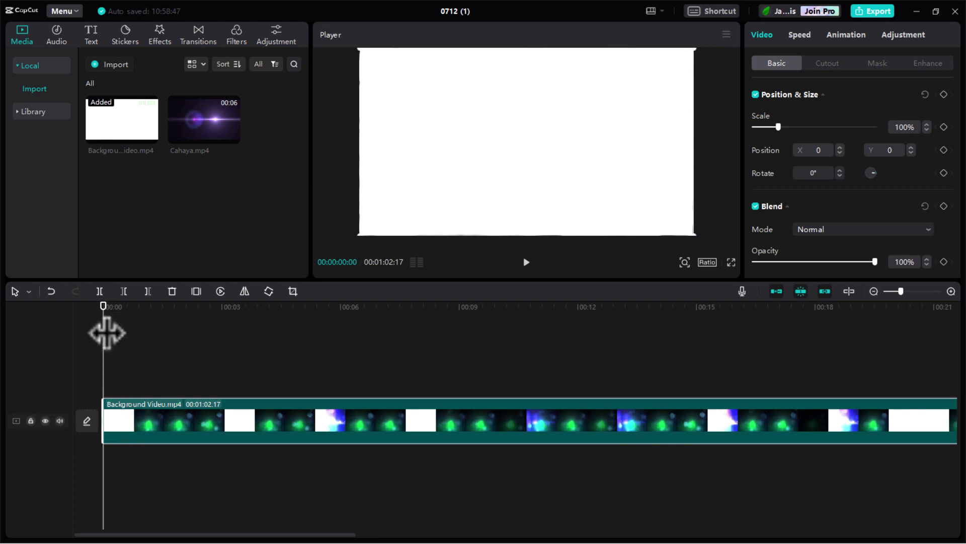
pyautogui.moveTo(105, 332); pyautogui.dragTo(204, 332)
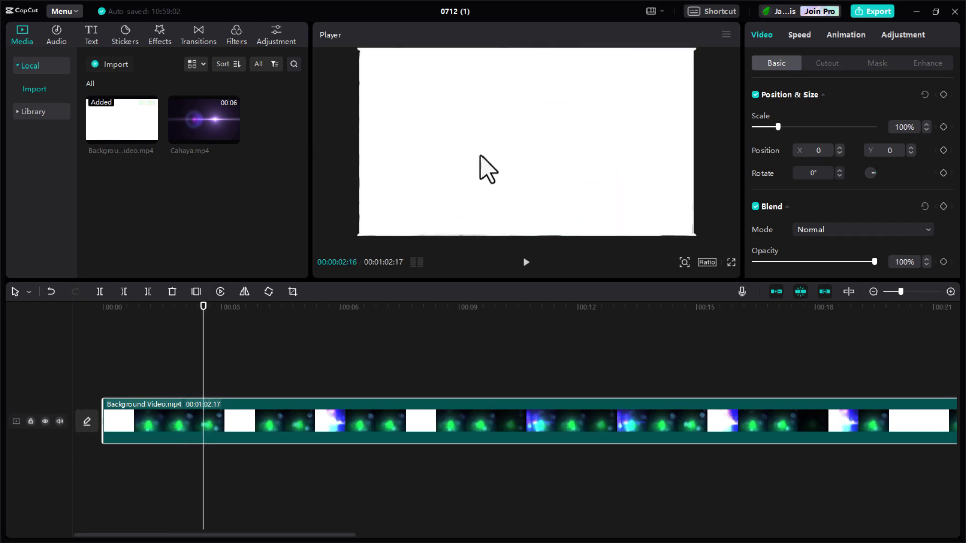
pyautogui.click(100, 292)
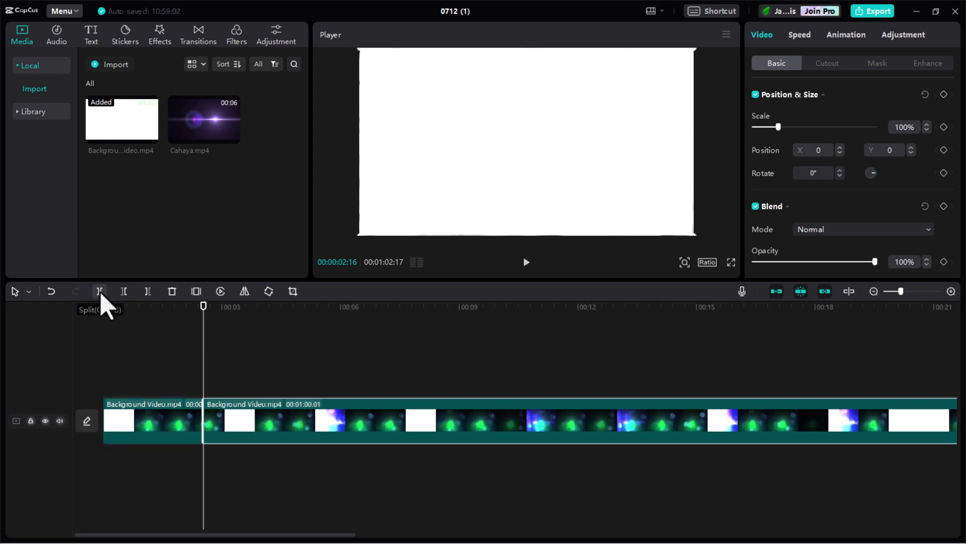
# Continue splitting the Background Video clip about every 2.5 seconds, from 00:00:05:02 up to 00:00:20:01
pyautogui.moveTo(204, 323); pyautogui.dragTo(304, 337)
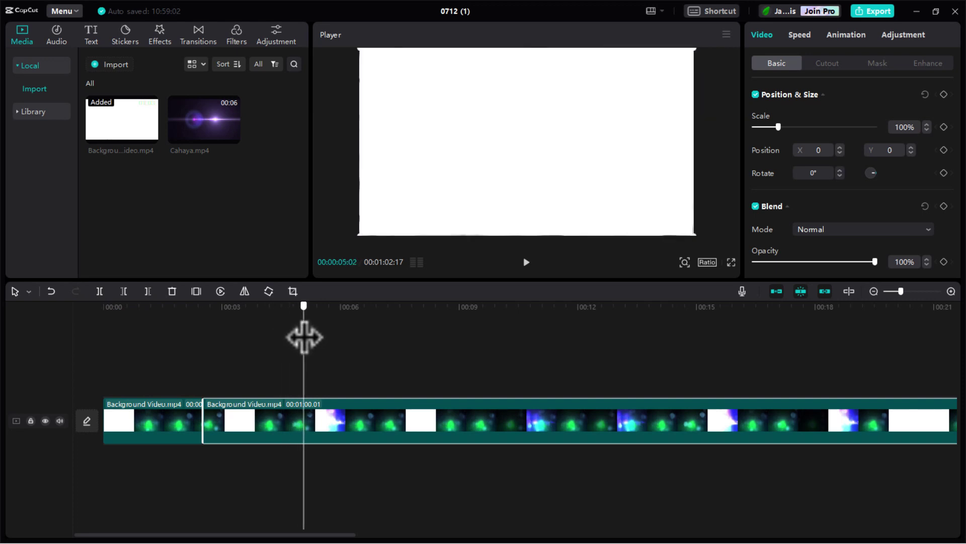
pyautogui.click(100, 292)
pyautogui.moveTo(307, 328); pyautogui.dragTo(898, 339)
pyautogui.hotkey('ctrl', 'b')
pyautogui.hotkey('ctrl', 'b')
pyautogui.click(99, 291)
pyautogui.click(100, 291)
pyautogui.click(101, 291)
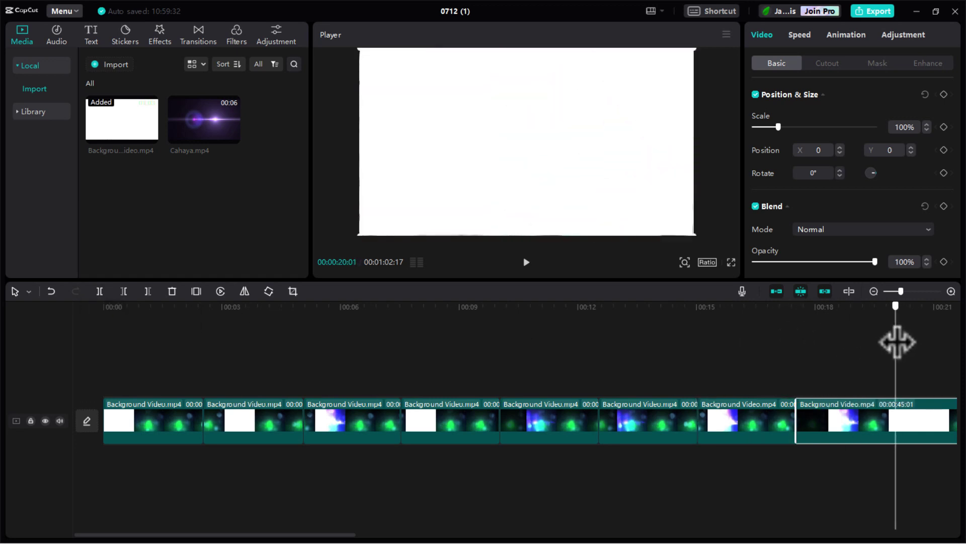
pyautogui.click(99, 291)
# Delete the remaining long Background Video segment after 00:00:20:01
pyautogui.scroll(-5, 287, 373)
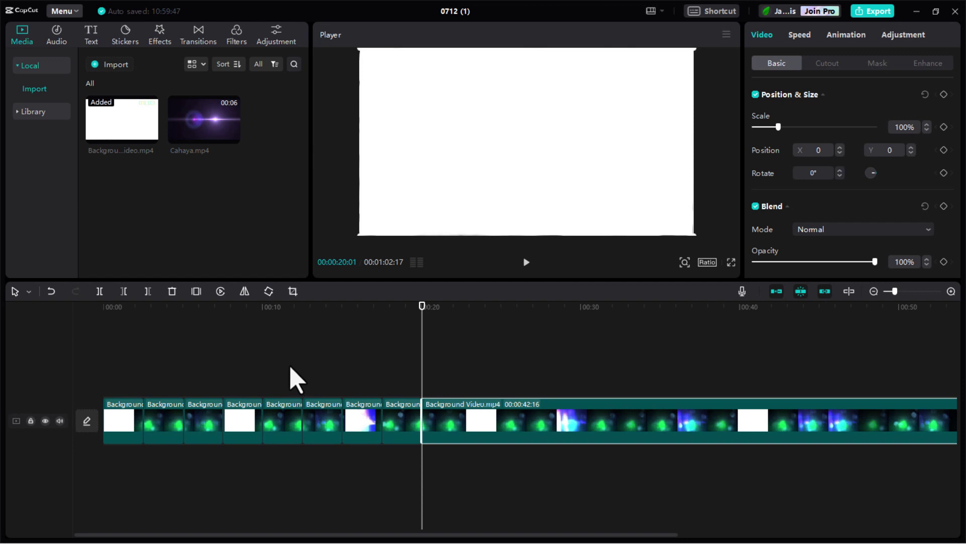
pyautogui.scroll(-2, 296, 378)
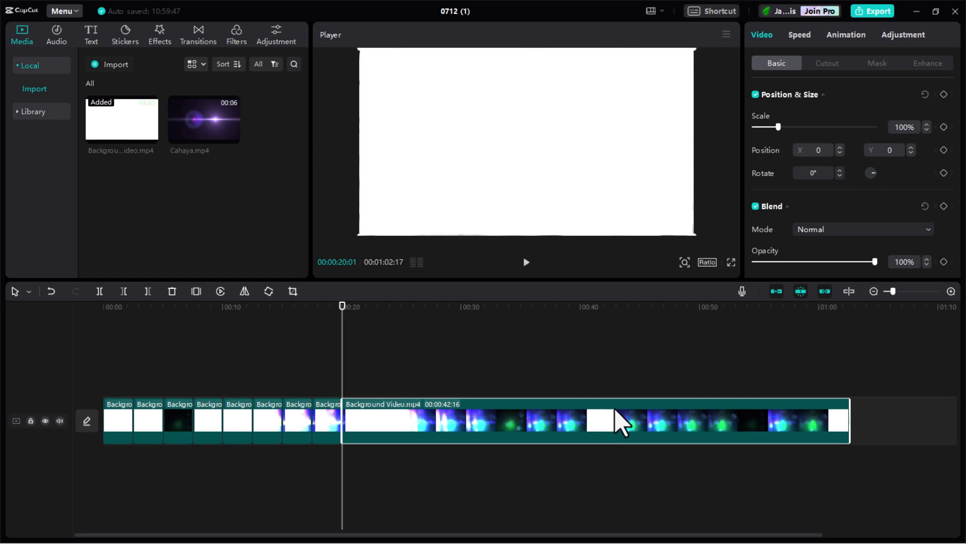
pyautogui.press('Delete')
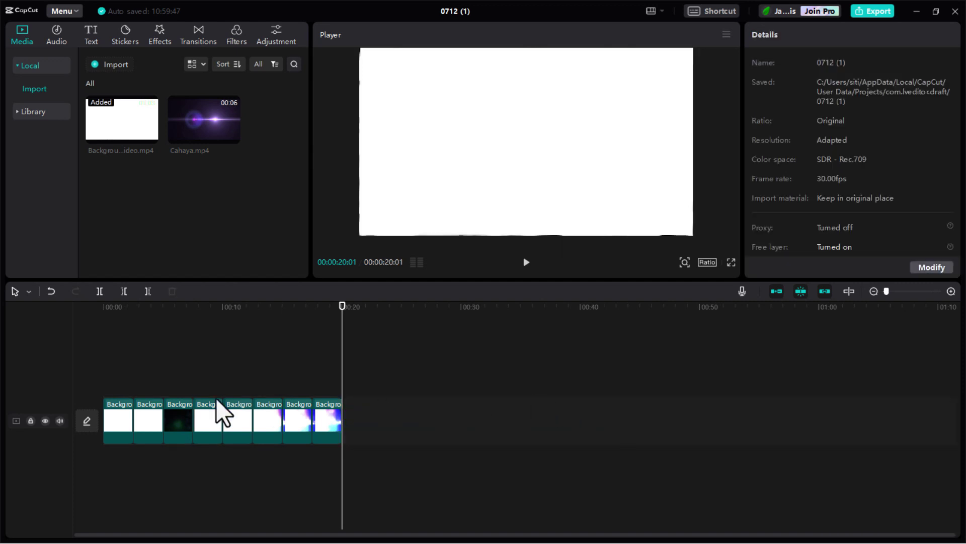
# Add a default text clip above the first video segment and trim it to that segment's length
pyautogui.scroll(5, 137, 422)
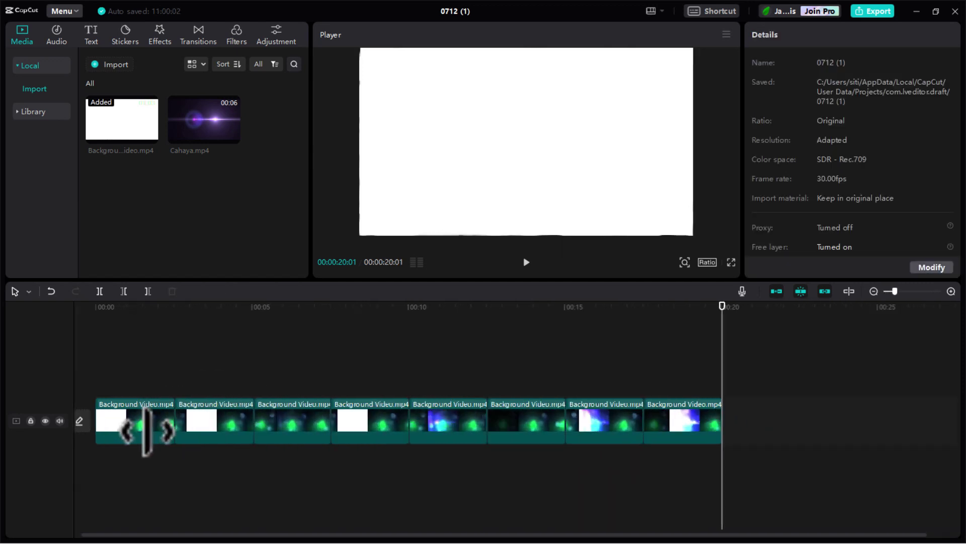
pyautogui.moveTo(259, 535); pyautogui.dragTo(86, 534)
pyautogui.scroll(1, 183, 430)
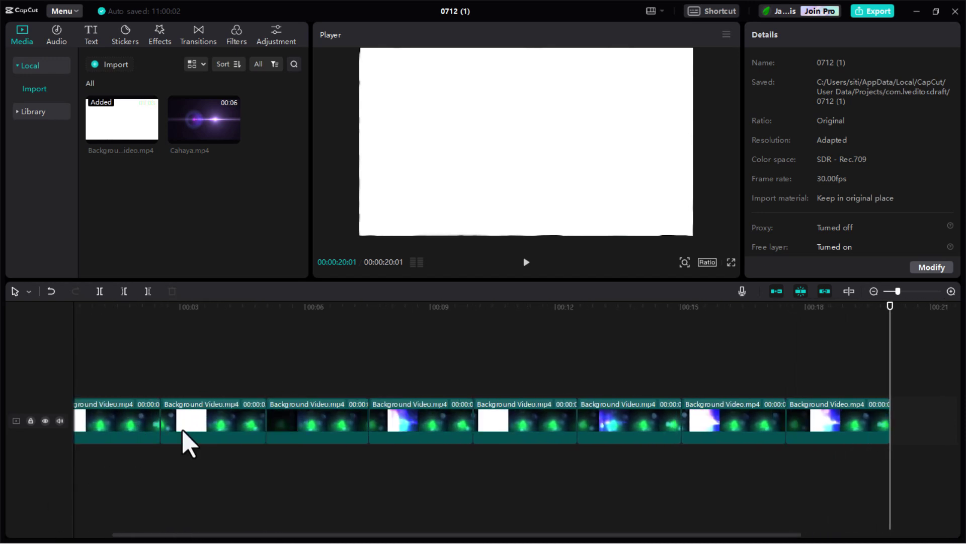
pyautogui.moveTo(151, 534); pyautogui.dragTo(113, 535)
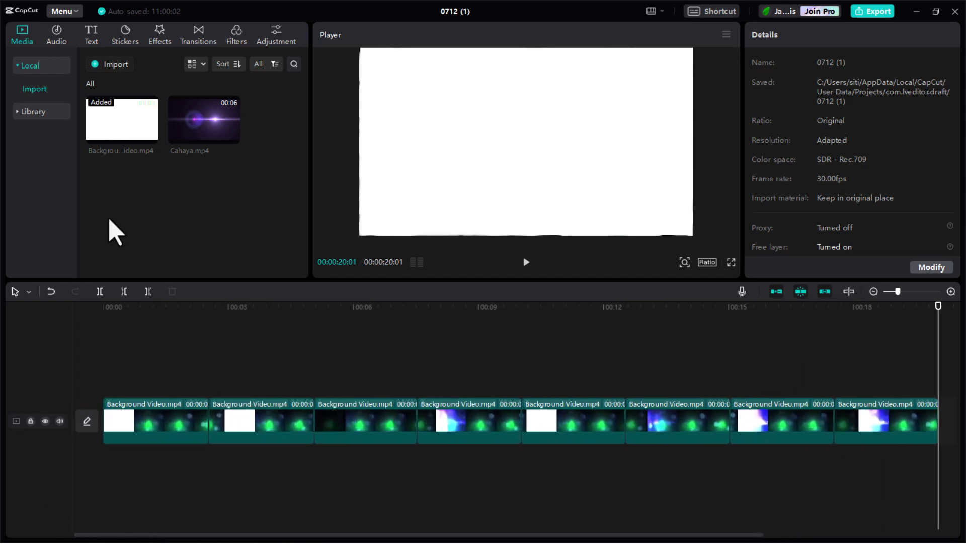
pyautogui.click(90, 37)
pyautogui.moveTo(115, 117); pyautogui.dragTo(113, 390)
pyautogui.moveTo(228, 386); pyautogui.dragTo(209, 382)
# Replace the default wording of the text clip with WELCOME, previewing it at 00:00:01:04
pyautogui.click(151, 307)
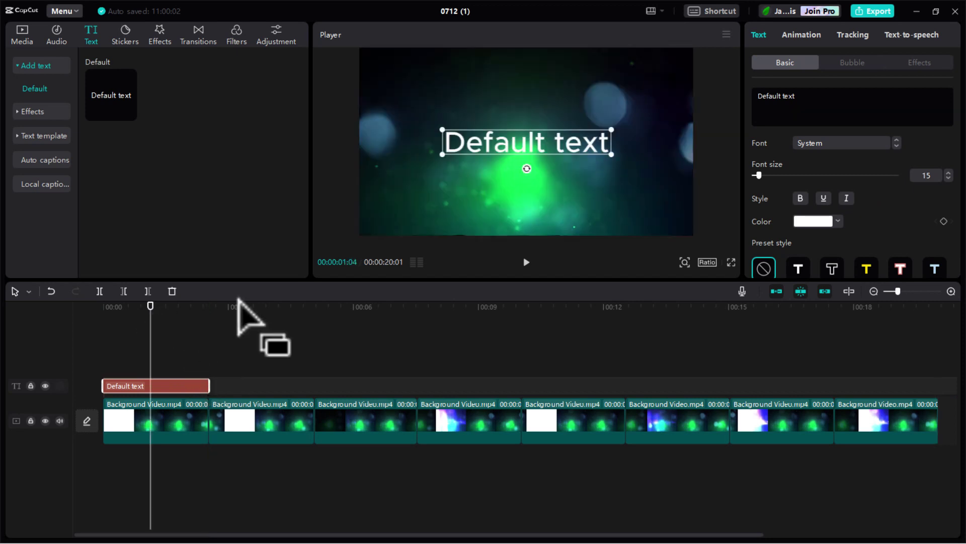
pyautogui.moveTo(802, 97); pyautogui.dragTo(755, 92)
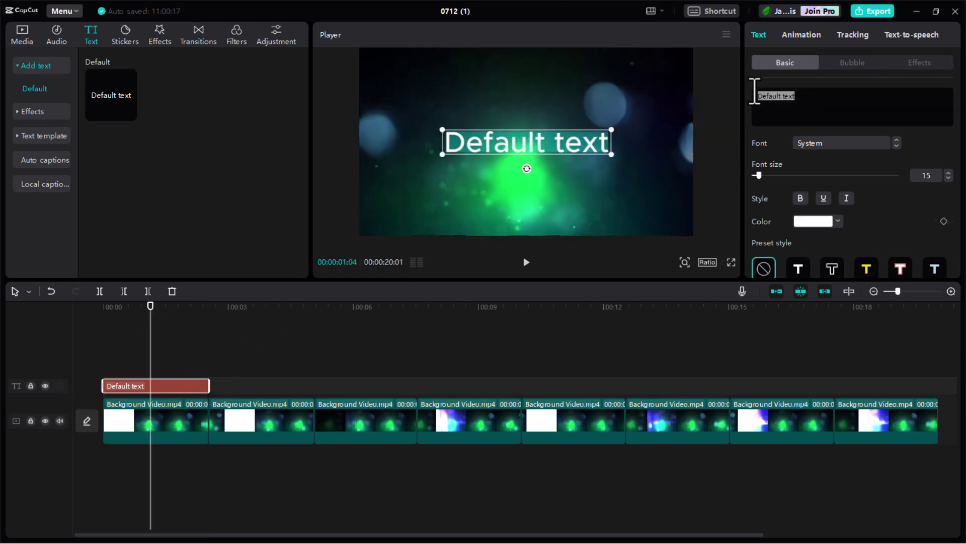
pyautogui.write('W')
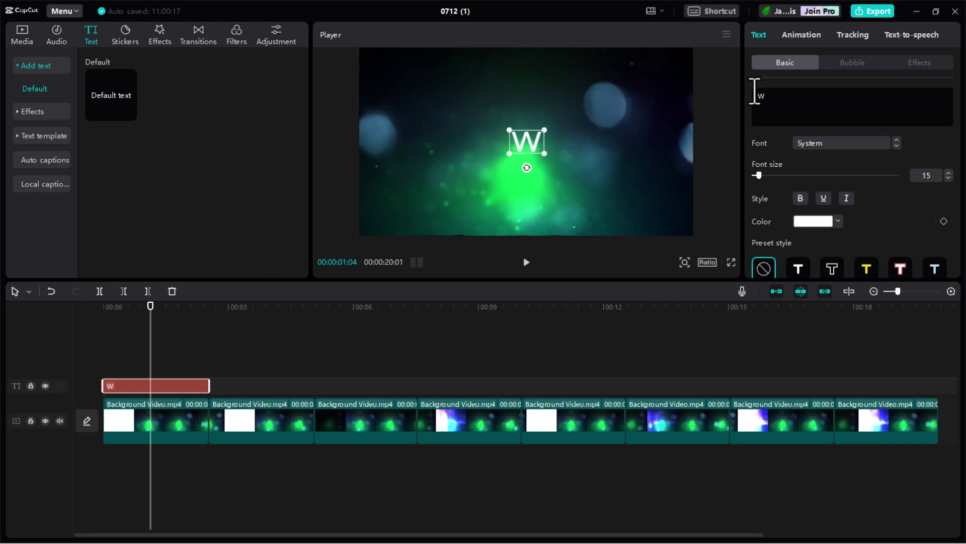
pyautogui.write('ELCOME')
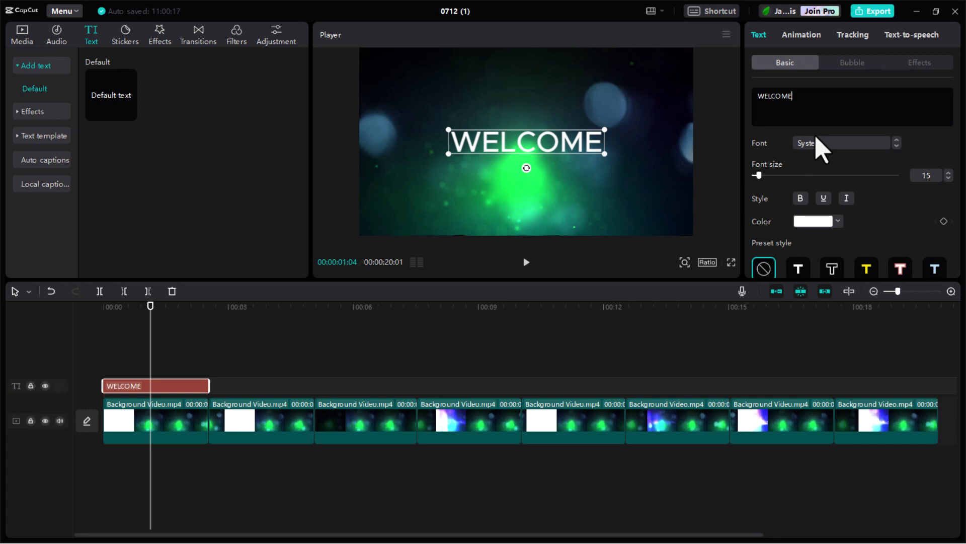
pyautogui.click(826, 160)
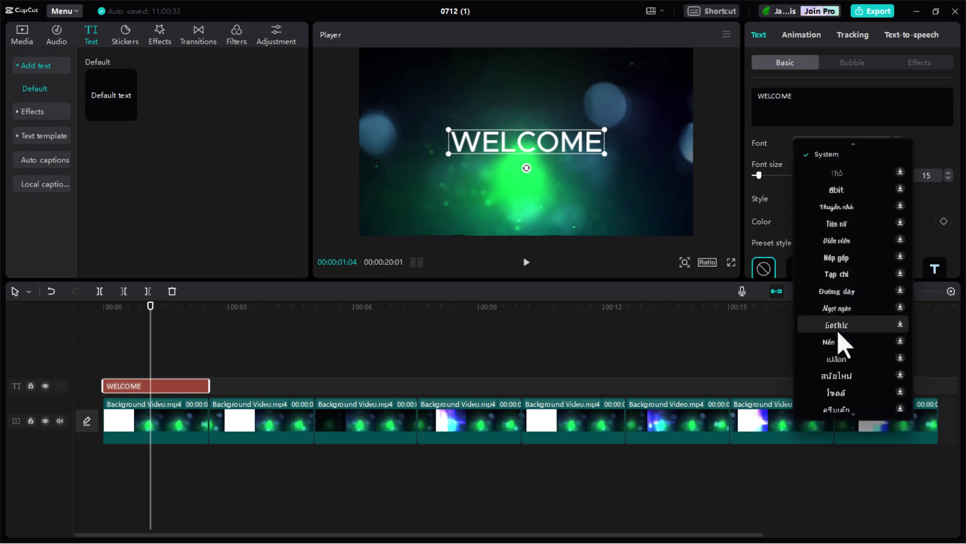
pyautogui.scroll(1, 835, 176)
pyautogui.scroll(2, 820, 156)
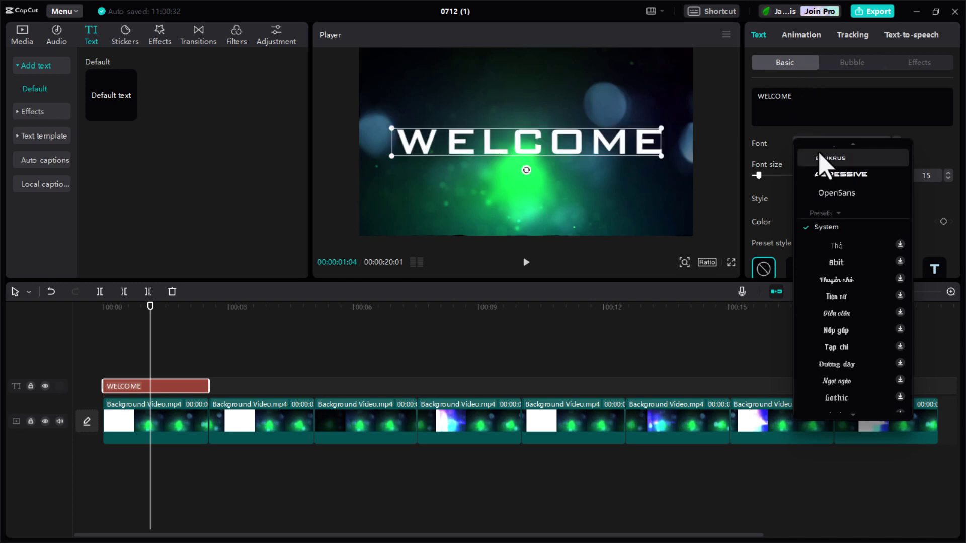
pyautogui.click(802, 38)
# Apply the Zoom In entrance animation to the WELCOME text and set its duration to 2.5 s
pyautogui.click(803, 39)
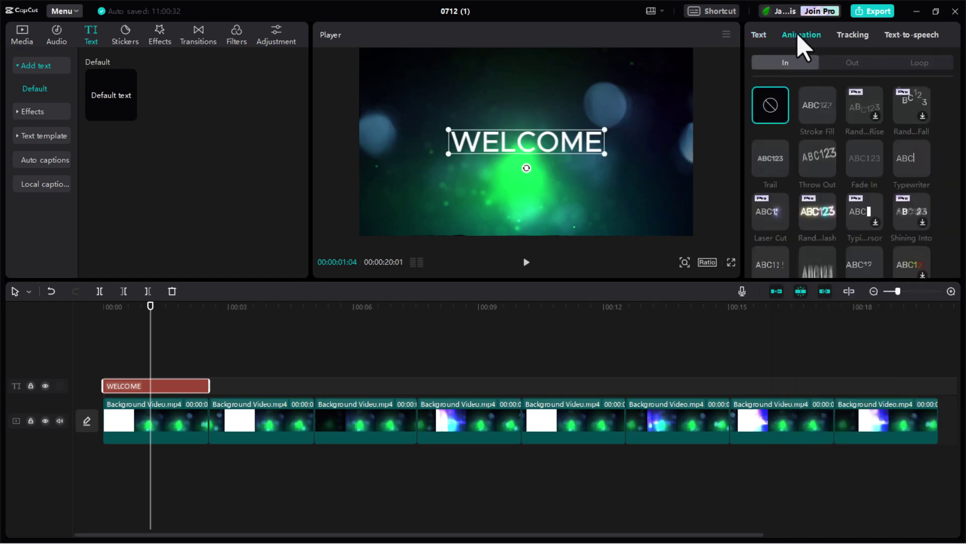
pyautogui.scroll(-5, 859, 177)
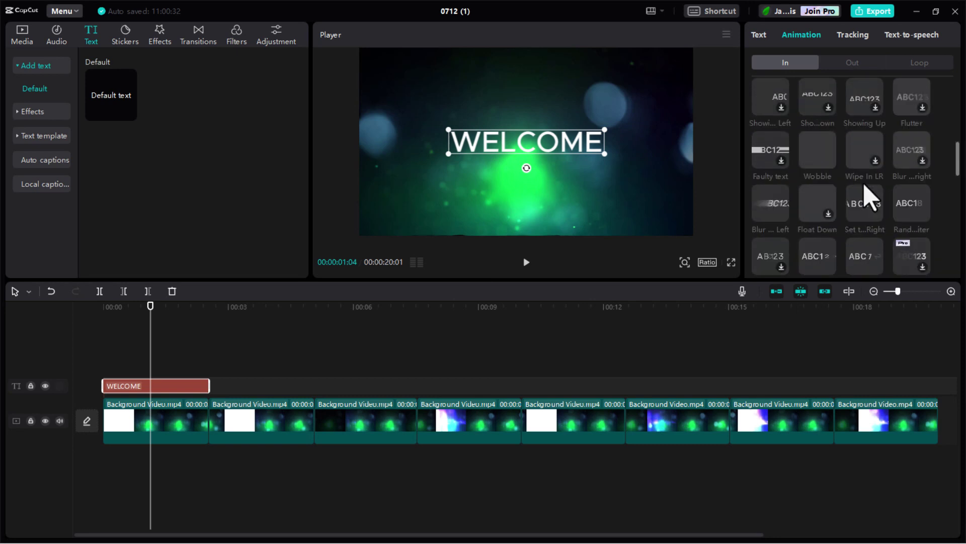
pyautogui.scroll(-3, 870, 198)
pyautogui.scroll(-4, 870, 202)
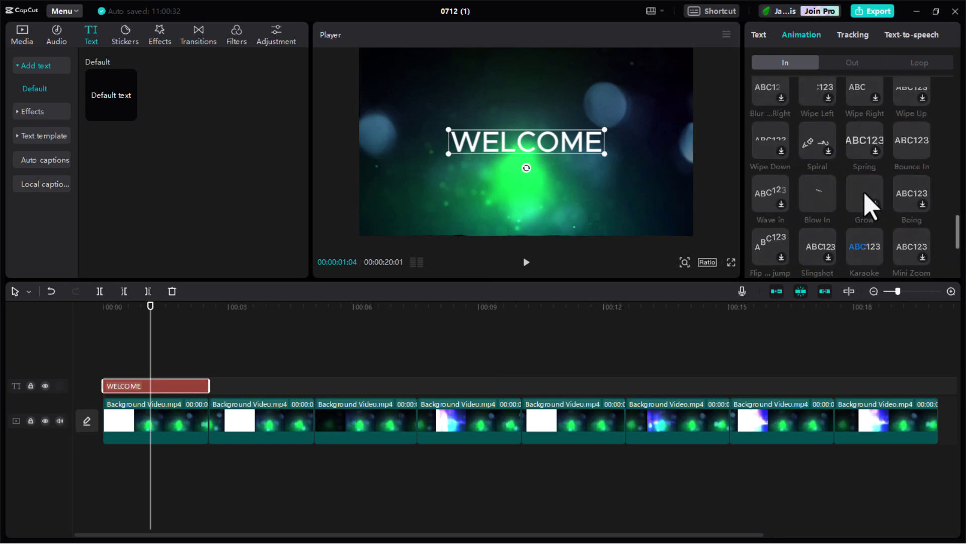
pyautogui.scroll(-3, 871, 209)
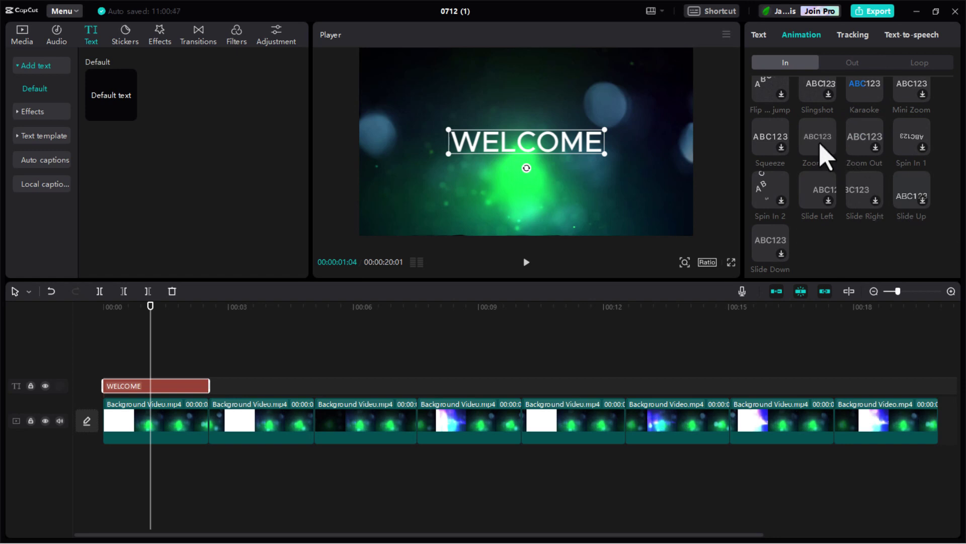
pyautogui.click(826, 154)
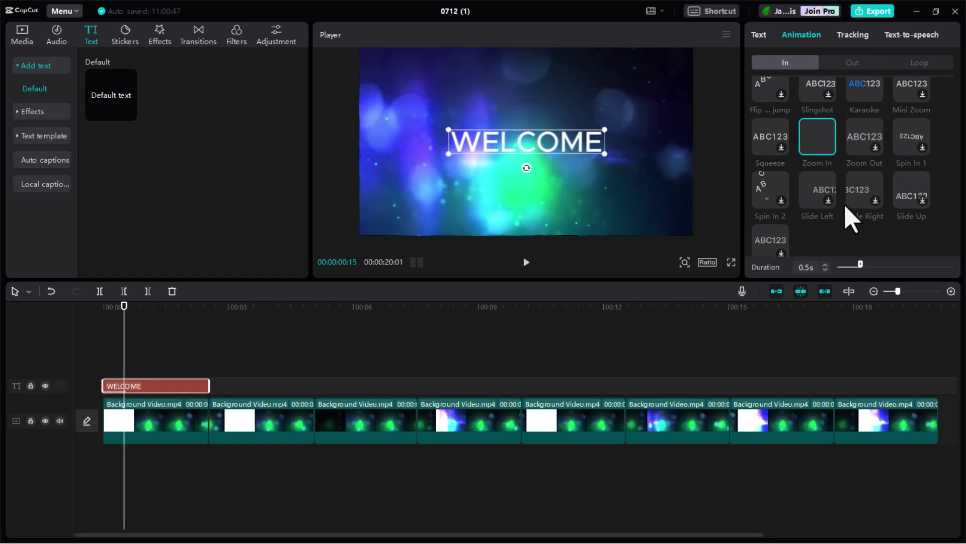
pyautogui.moveTo(860, 264); pyautogui.dragTo(962, 284)
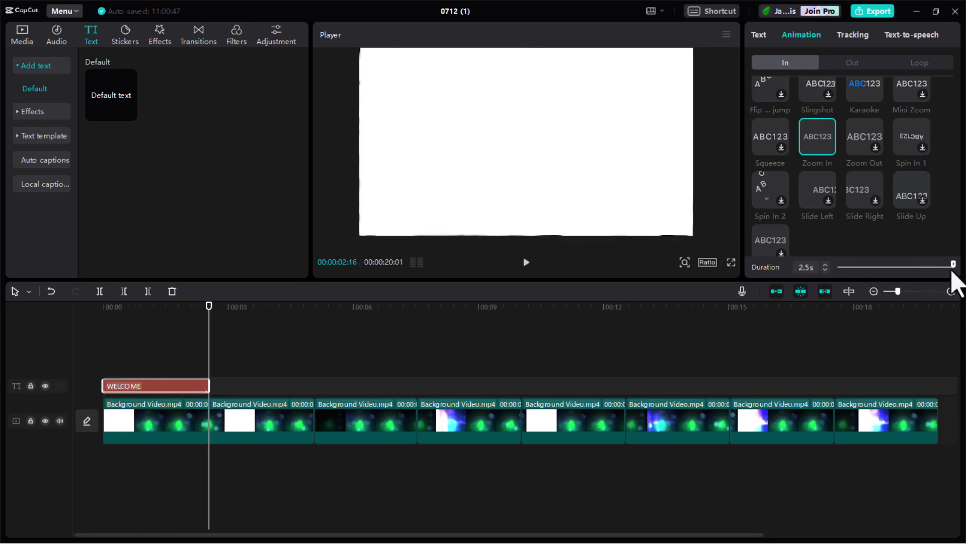
# Apply the dark blue gradient ART text effect to the WELCOME text, previewing it at 00:00:01:13
pyautogui.click(757, 39)
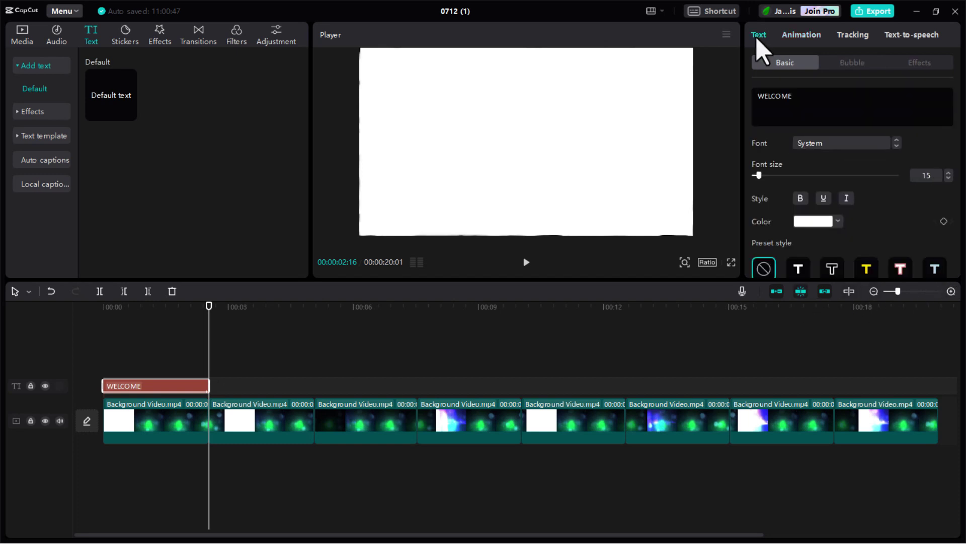
pyautogui.click(916, 63)
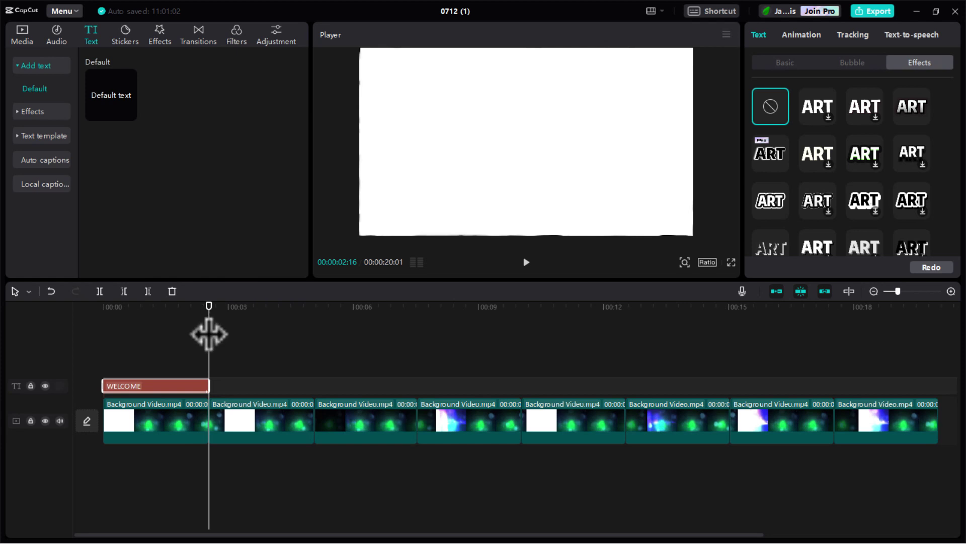
pyautogui.moveTo(209, 332); pyautogui.dragTo(162, 327)
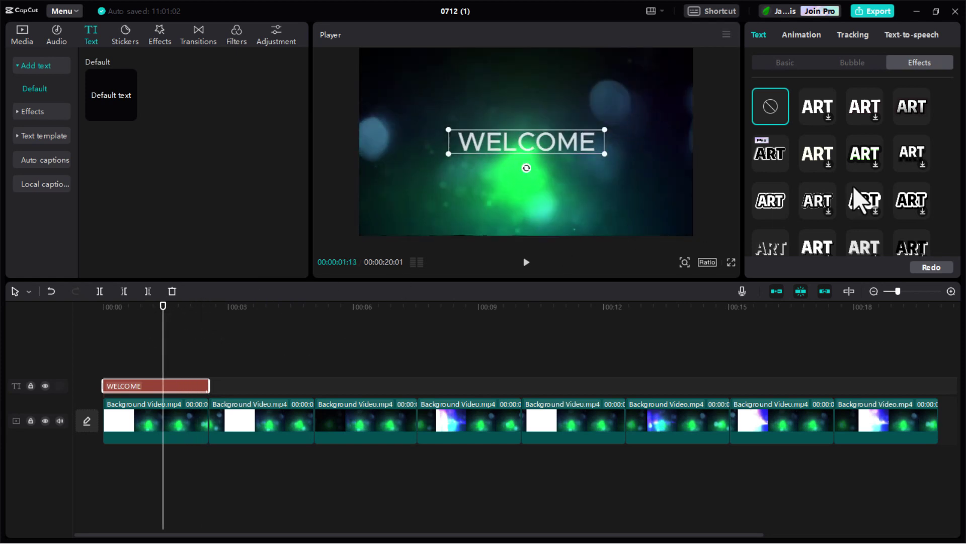
pyautogui.scroll(-3, 863, 196)
pyautogui.scroll(-5, 863, 197)
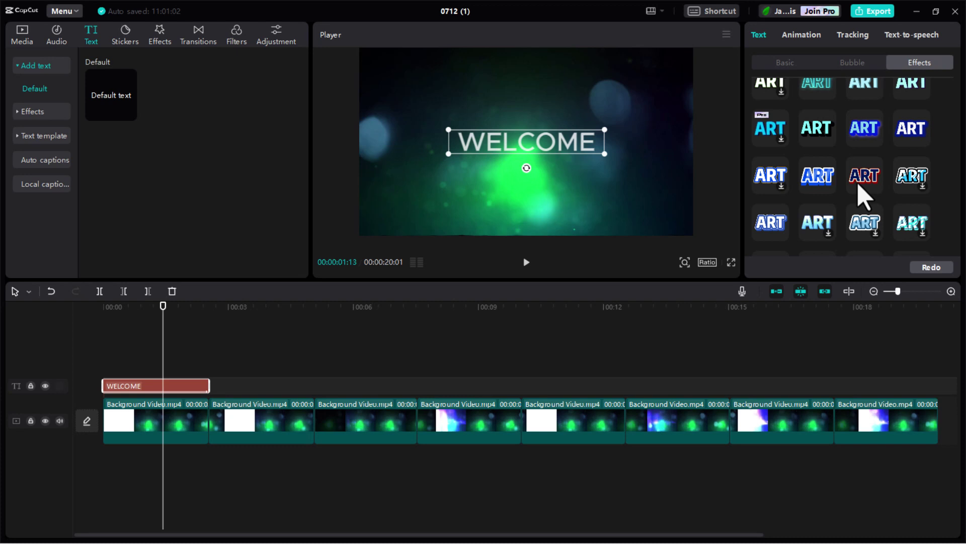
pyautogui.scroll(-5, 859, 185)
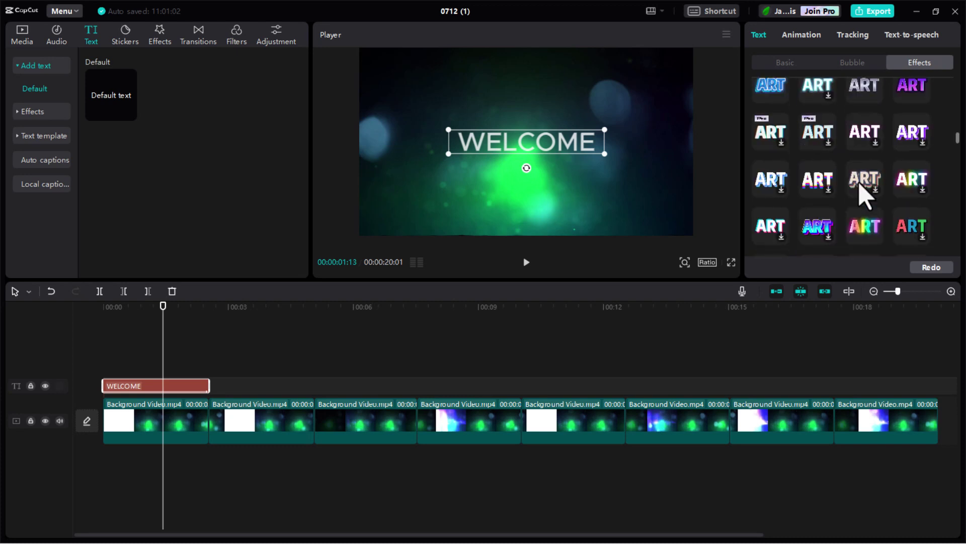
pyautogui.scroll(-2, 863, 194)
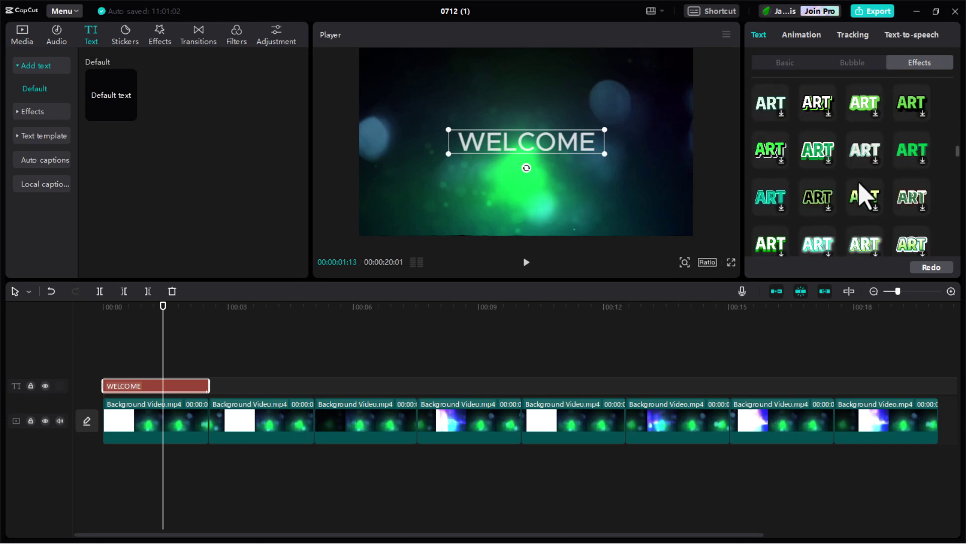
pyautogui.scroll(-3, 864, 195)
pyautogui.scroll(-6, 865, 195)
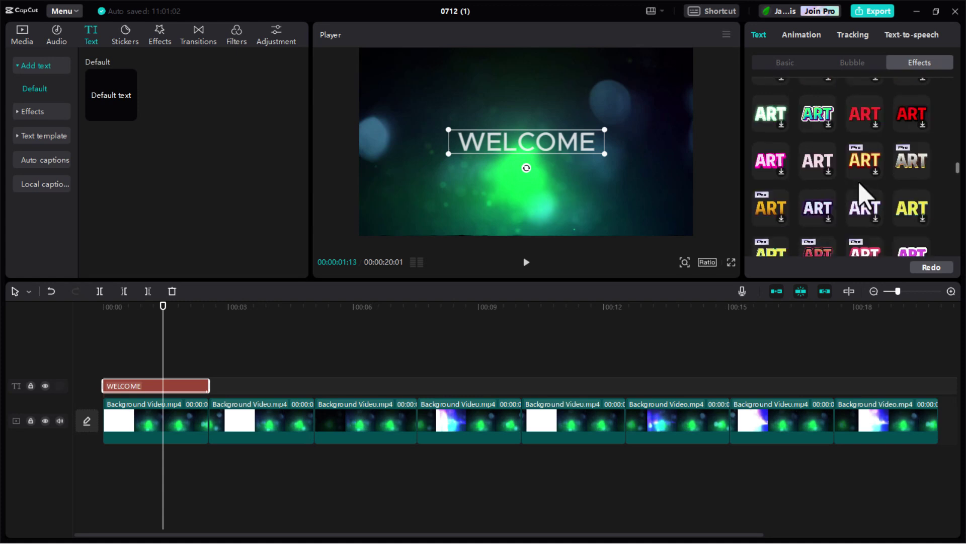
pyautogui.scroll(-3, 865, 195)
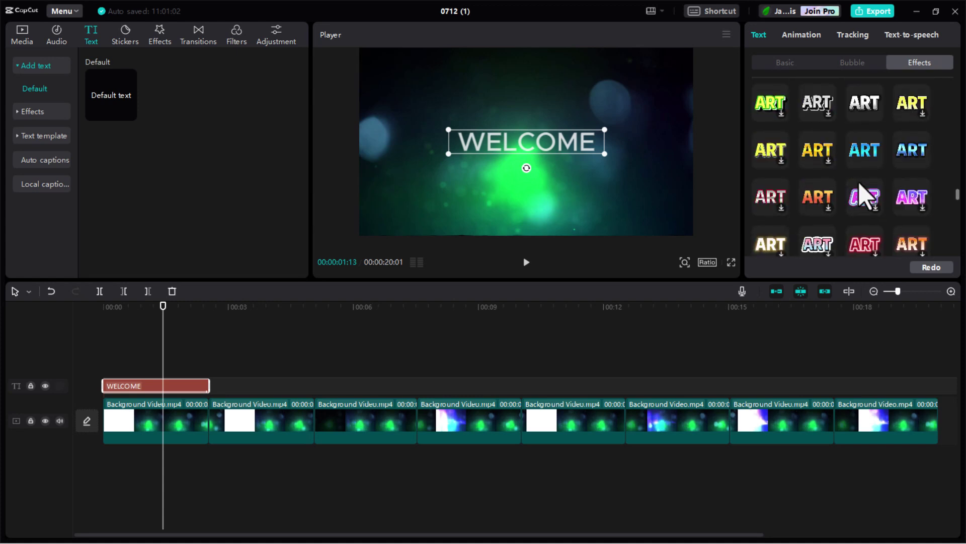
pyautogui.click(911, 158)
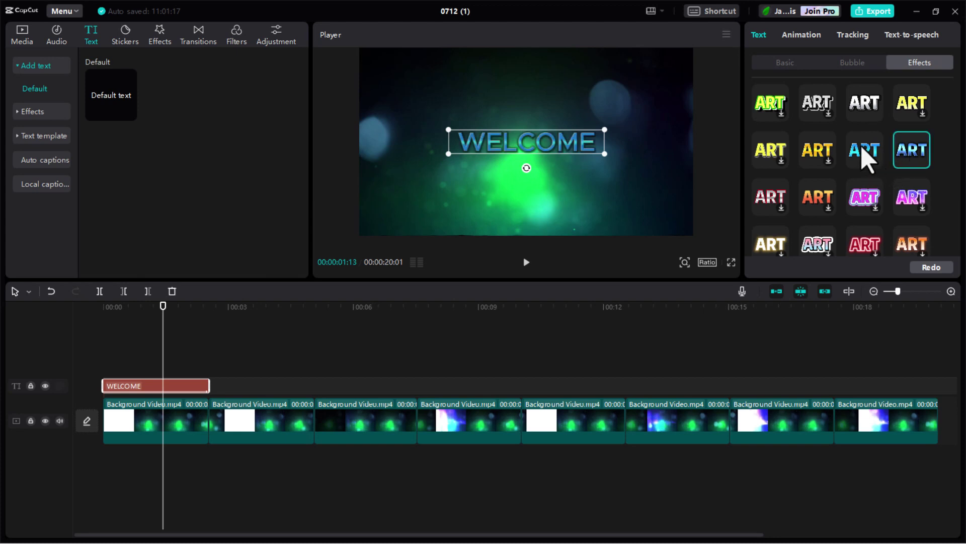
# Try the lighter blue ART effect on the WELCOME text, restore the dark blue gradient one and preview it at 00:00:01:20
pyautogui.click(863, 156)
pyautogui.click(912, 170)
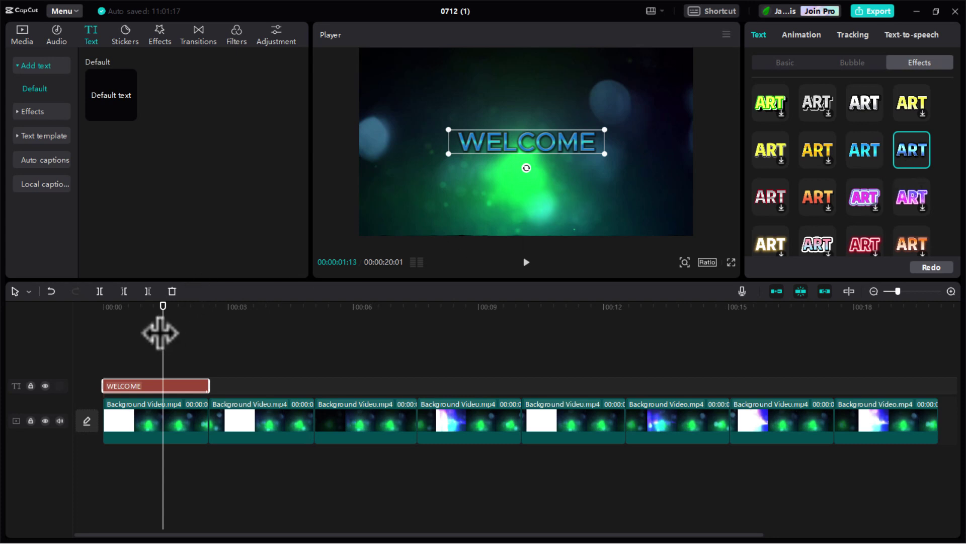
pyautogui.moveTo(163, 333); pyautogui.dragTo(172, 336)
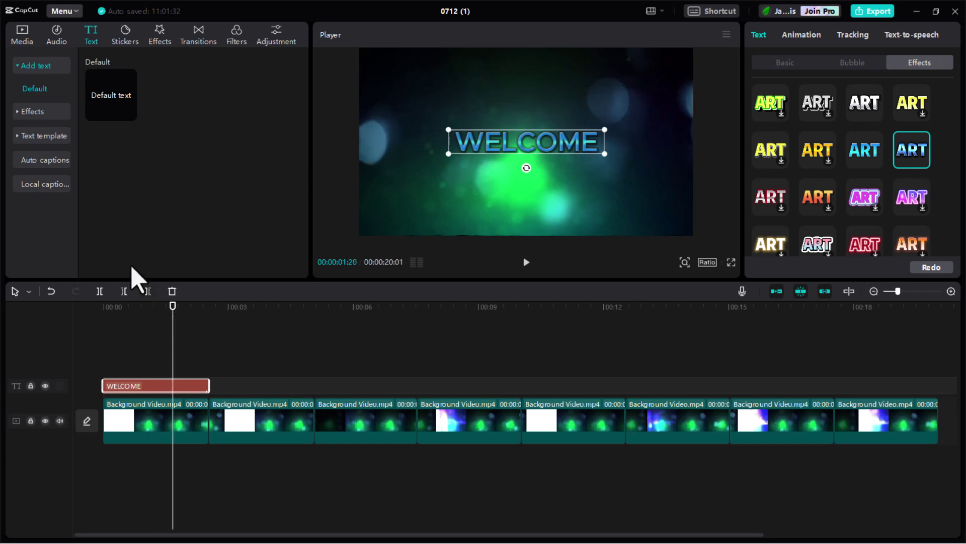
# Add the Edge Glow lens effect above the WELCOME clip, matching the clip's length, with Glow set to 100
pyautogui.click(160, 44)
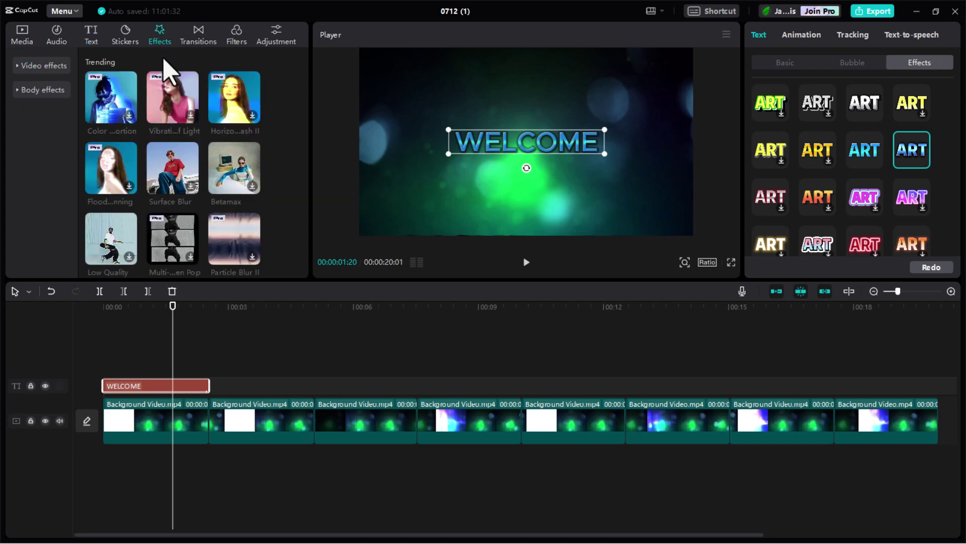
pyautogui.click(22, 67)
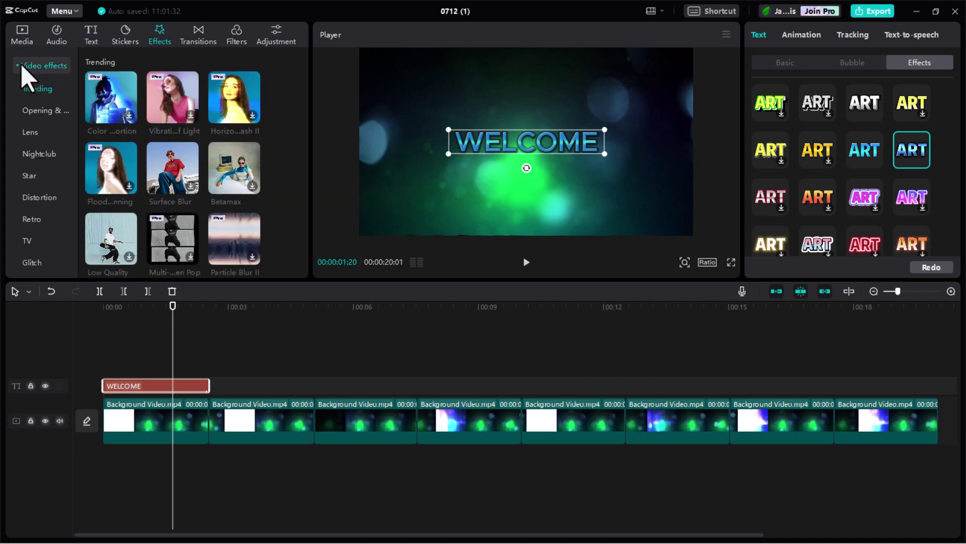
pyautogui.click(33, 133)
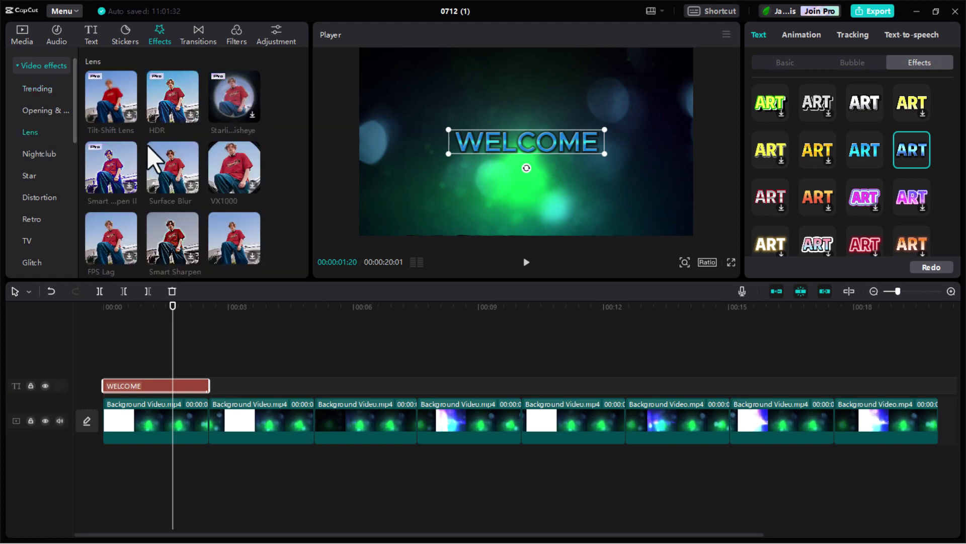
pyautogui.scroll(-2, 158, 172)
pyautogui.scroll(-4, 160, 174)
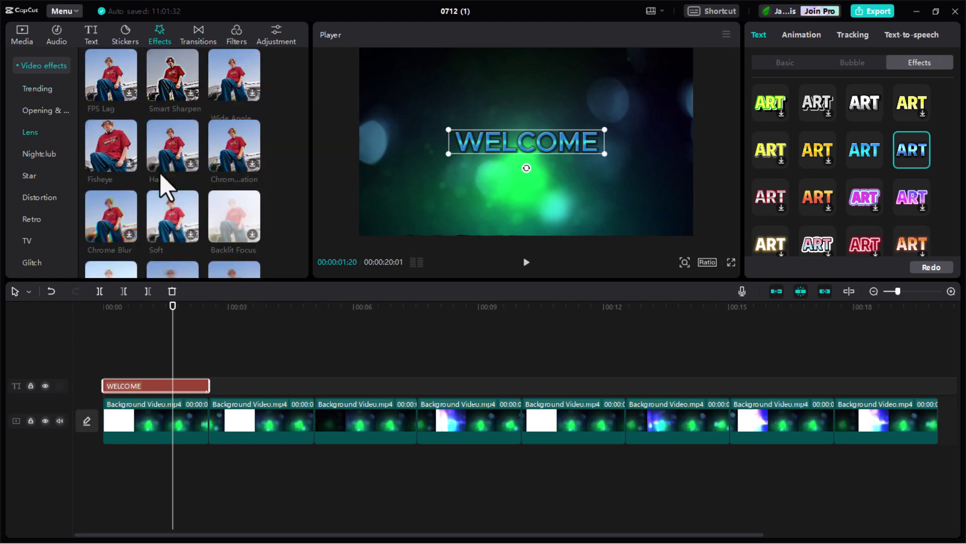
pyautogui.scroll(-6, 162, 184)
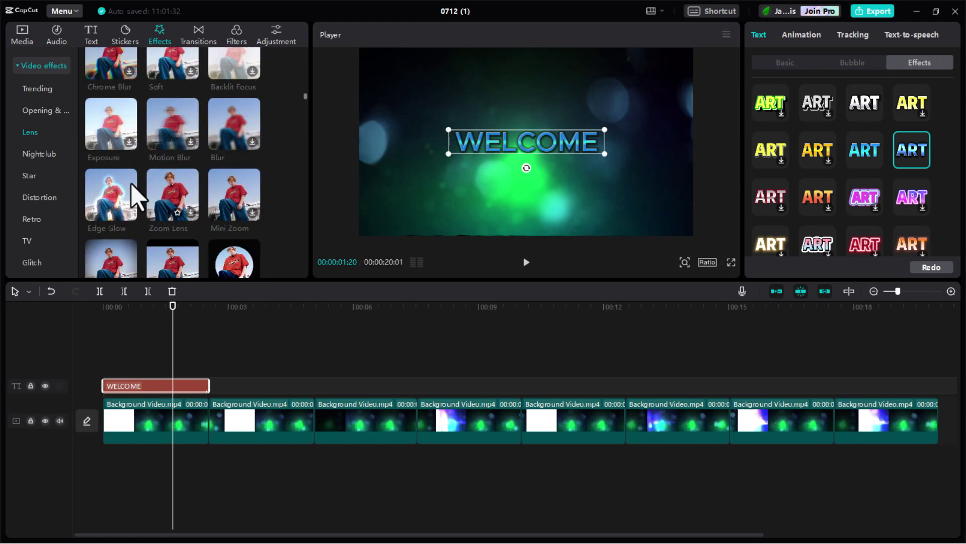
pyautogui.moveTo(116, 197); pyautogui.dragTo(105, 376)
pyautogui.moveTo(229, 367); pyautogui.dragTo(207, 373)
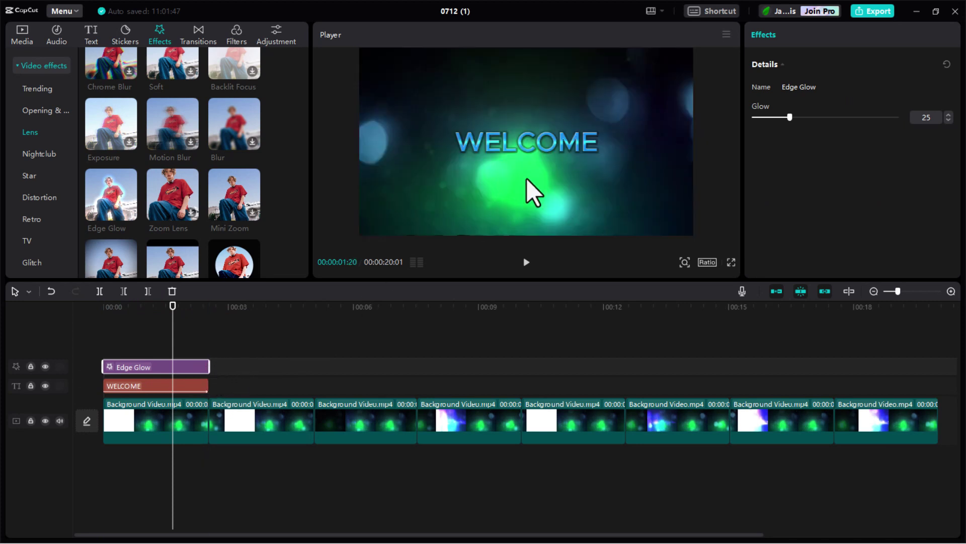
pyautogui.moveTo(792, 118); pyautogui.dragTo(899, 119)
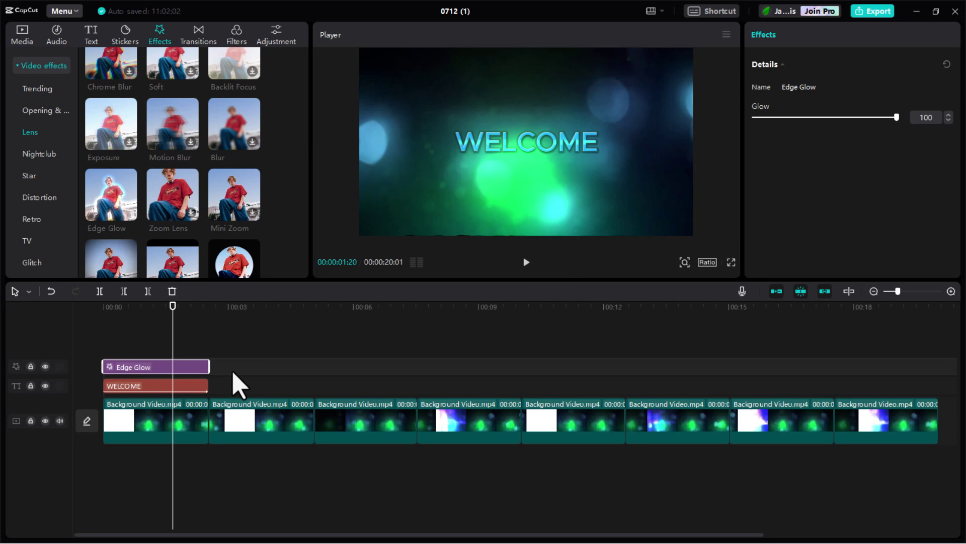
# Place Cahaya.mp4 above the Edge Glow effect at the timeline start and speed it up to 2.0x, with a duration of 2.6 s
pyautogui.click(22, 33)
pyautogui.moveTo(186, 138); pyautogui.dragTo(111, 354)
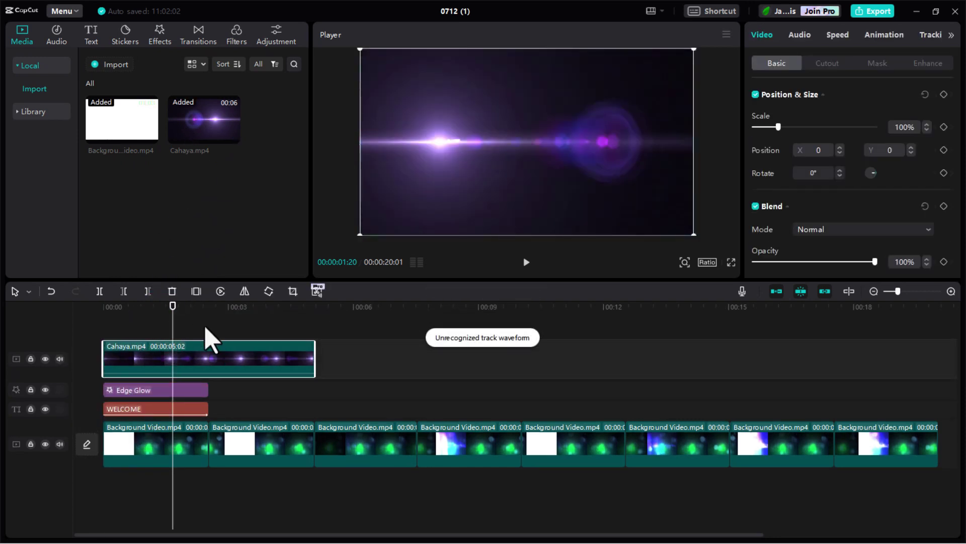
pyautogui.click(838, 35)
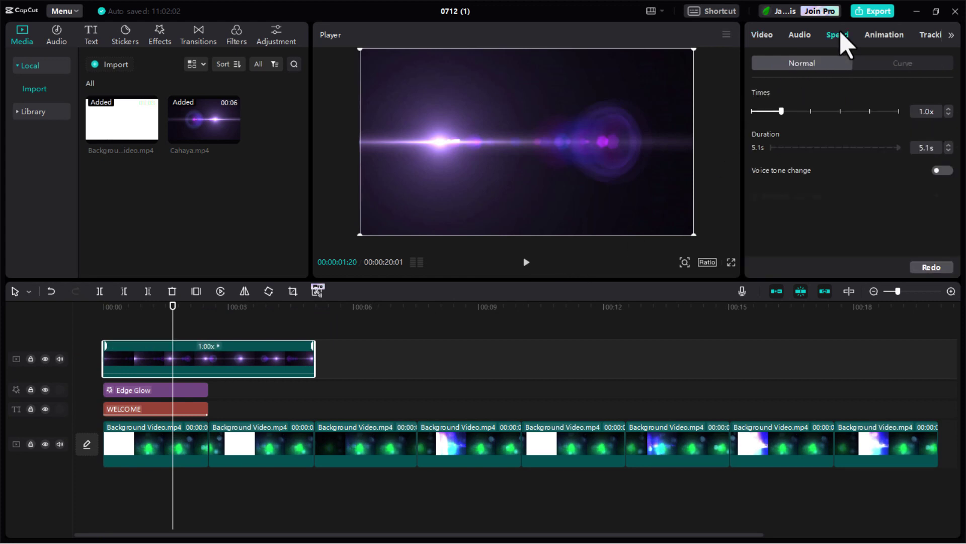
pyautogui.click(948, 150)
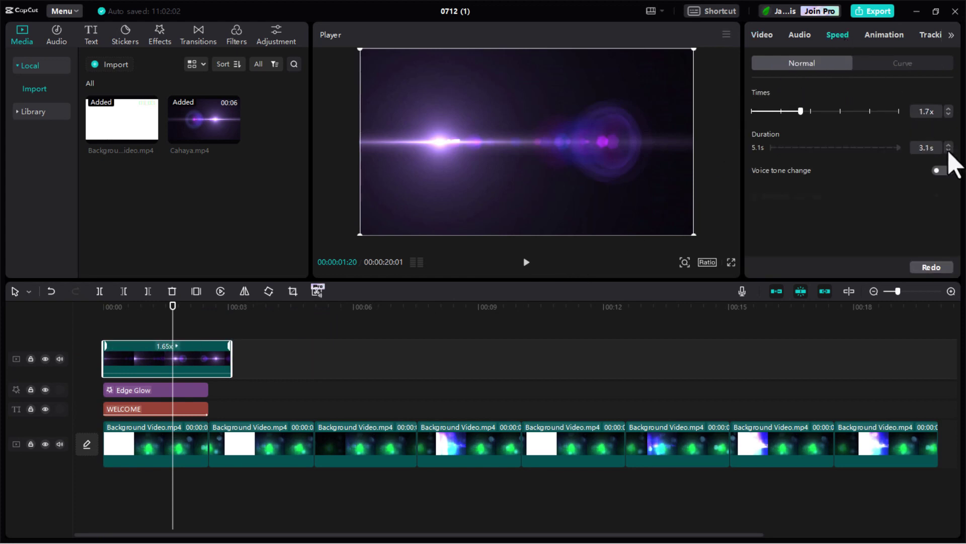
pyautogui.click(948, 150)
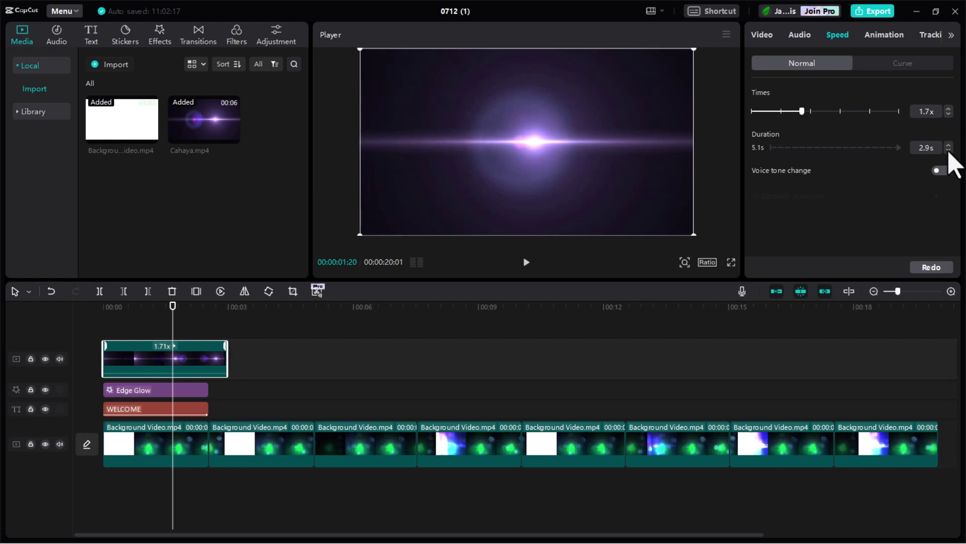
pyautogui.click(949, 150)
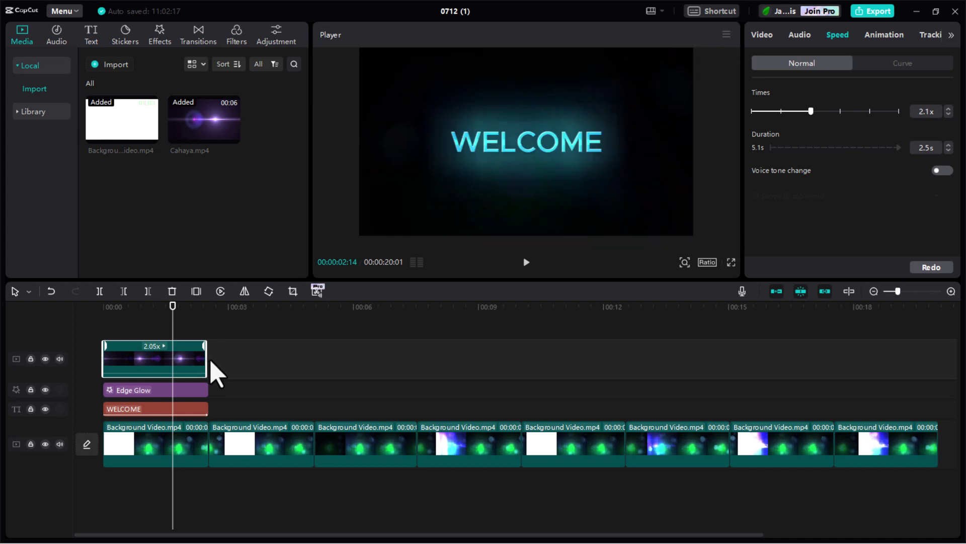
pyautogui.moveTo(205, 348); pyautogui.dragTo(207, 347)
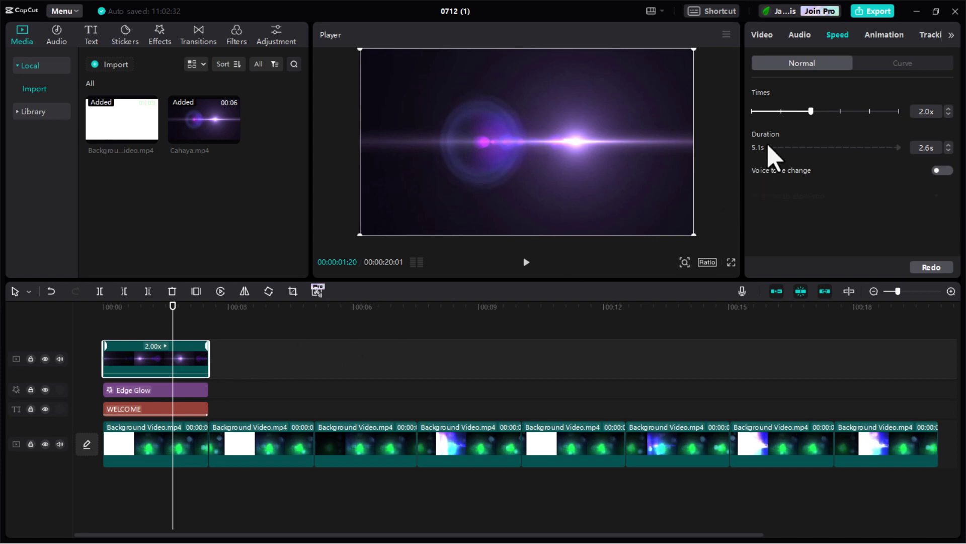
# Set the blend mode of the Cahaya.mp4 overlay to Screen
pyautogui.click(769, 35)
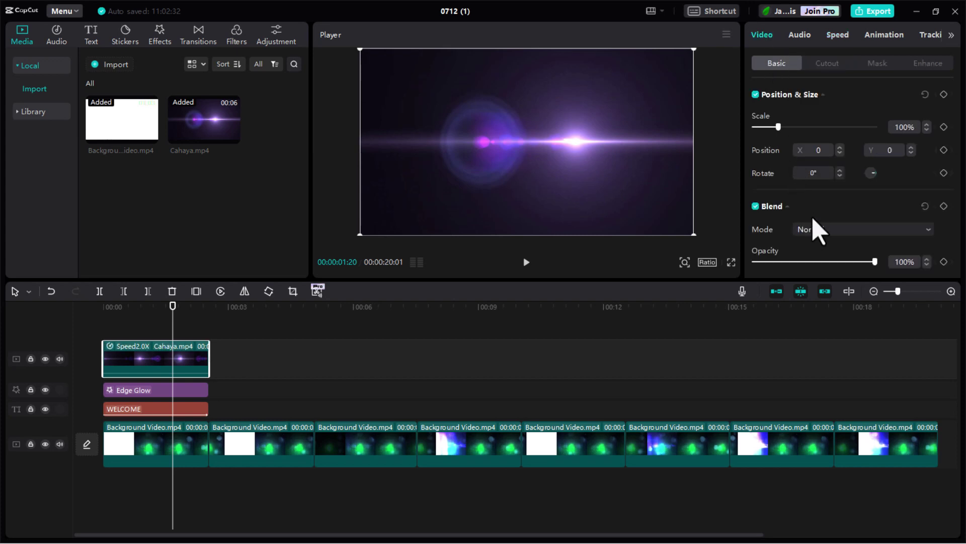
pyautogui.click(815, 230)
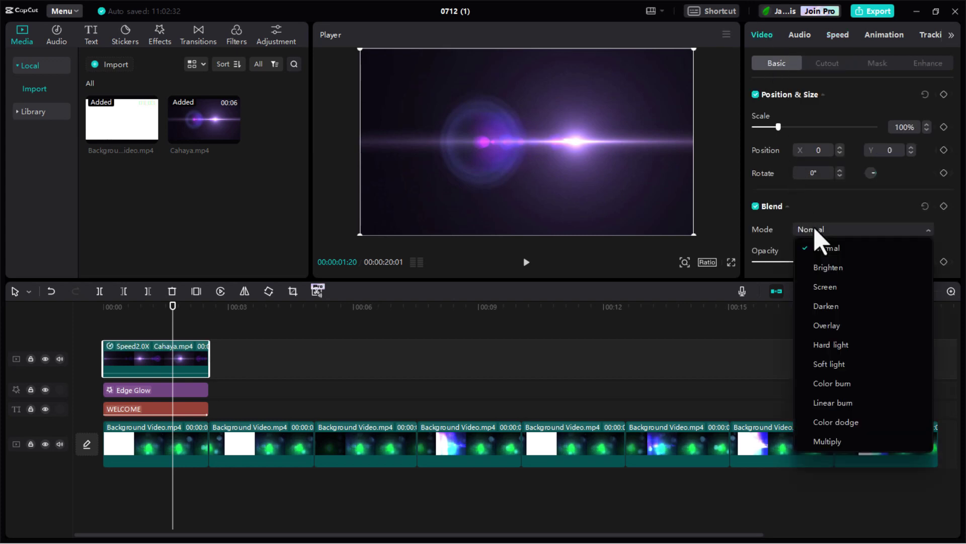
pyautogui.click(820, 282)
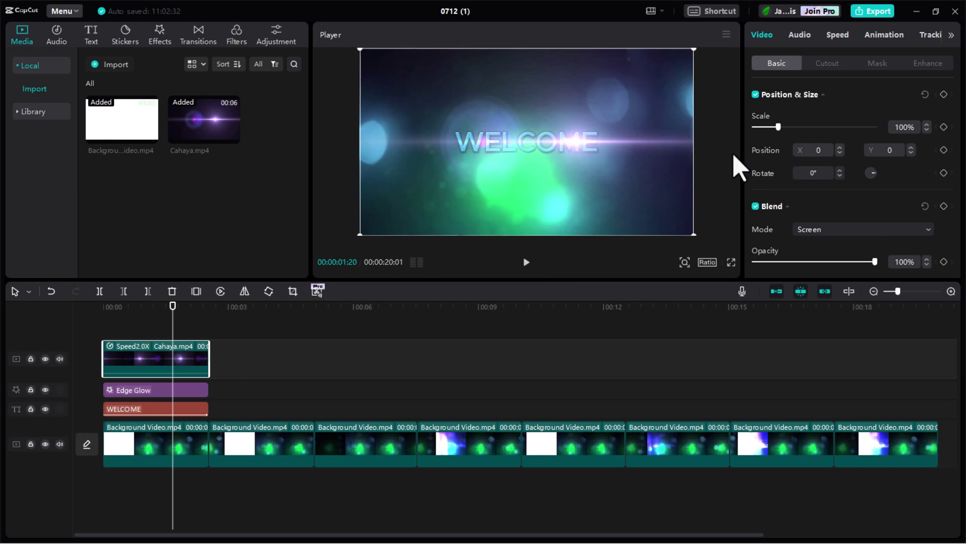
# Scale the Cahaya.mp4 overlay to 117% and lower it to Y position -184, previewing it at 00:00:01:19
pyautogui.moveTo(780, 129); pyautogui.dragTo(782, 132)
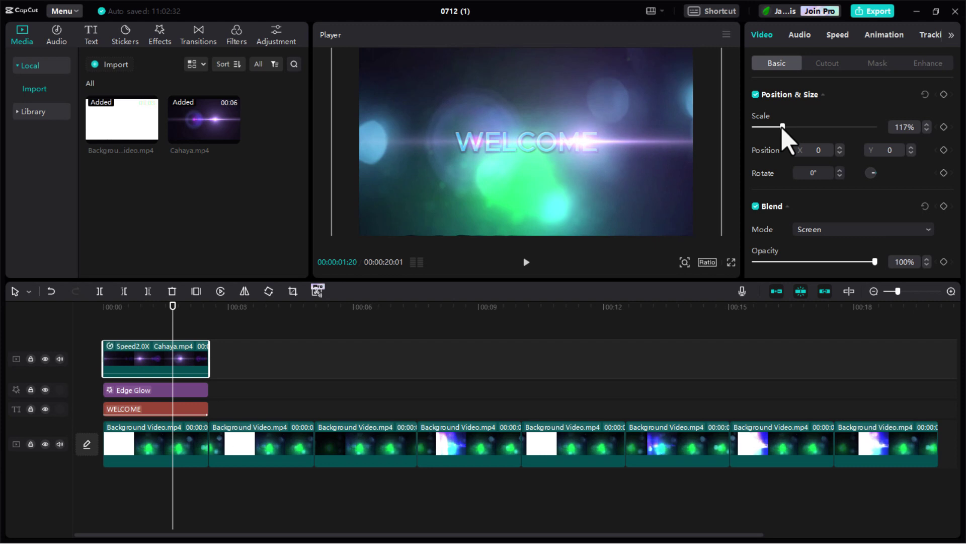
pyautogui.moveTo(623, 143); pyautogui.dragTo(624, 156)
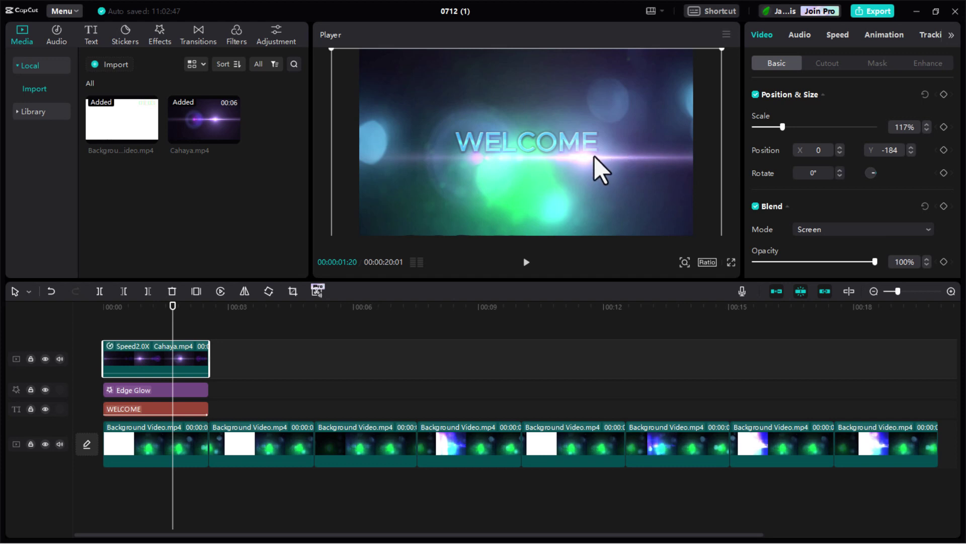
pyautogui.moveTo(172, 307); pyautogui.dragTo(172, 344)
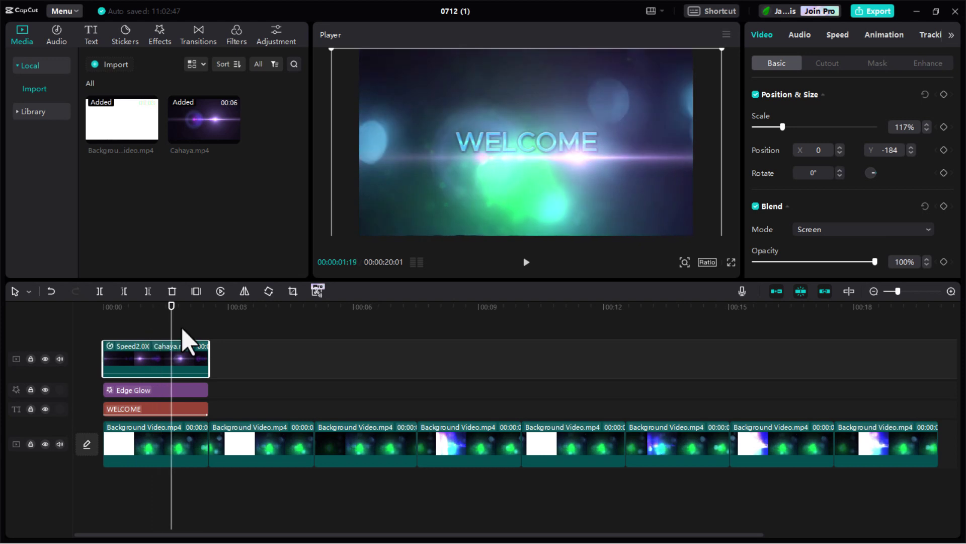
# Copy the Cahaya.mp4, Edge Glow and WELCOME clips together and paste them aligned over the second background segment
pyautogui.click(232, 371)
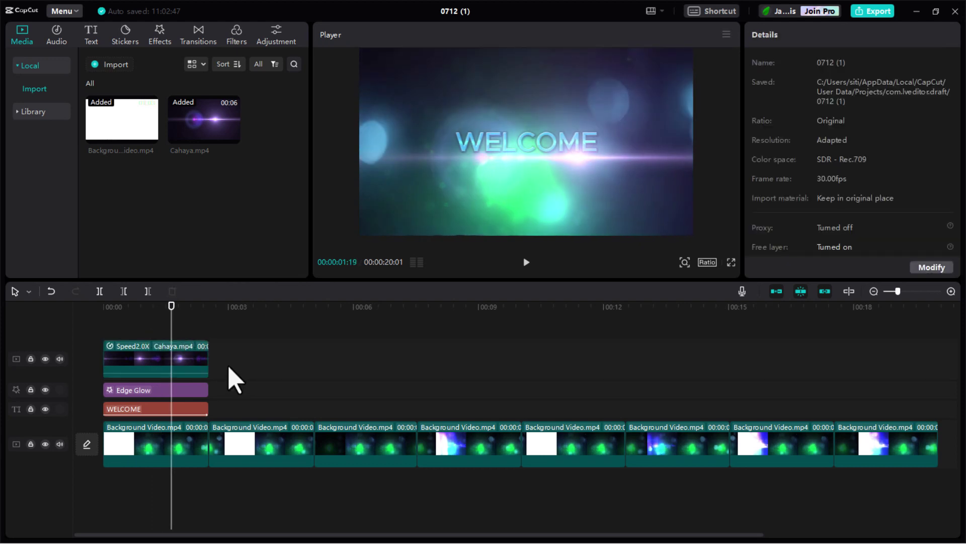
pyautogui.moveTo(220, 360); pyautogui.dragTo(178, 409)
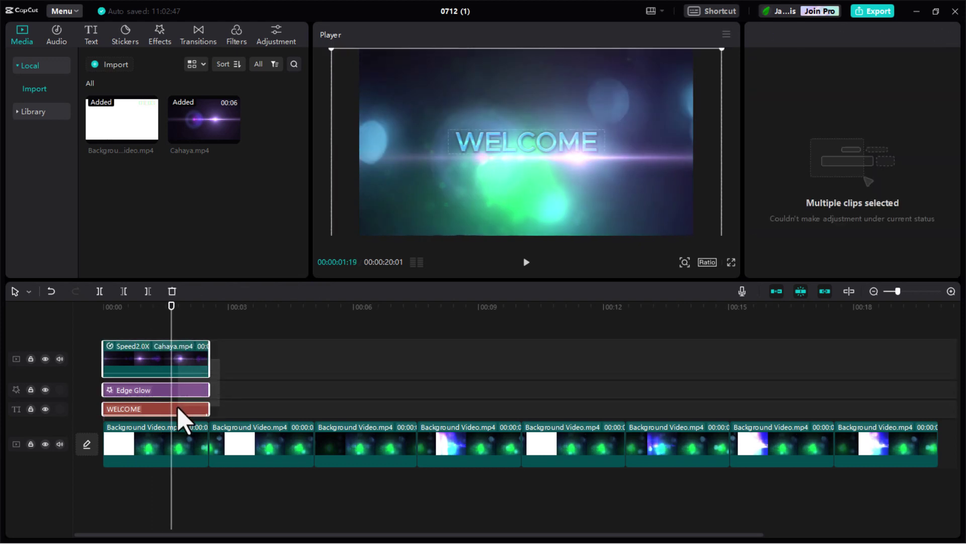
pyautogui.rightClick(192, 358)
pyautogui.click(212, 361)
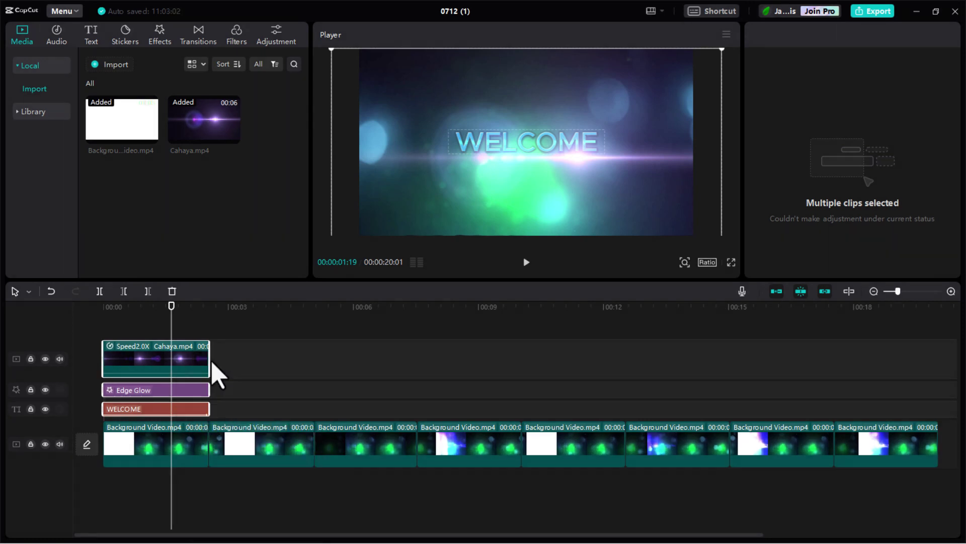
pyautogui.click(229, 307)
pyautogui.rightClick(250, 348)
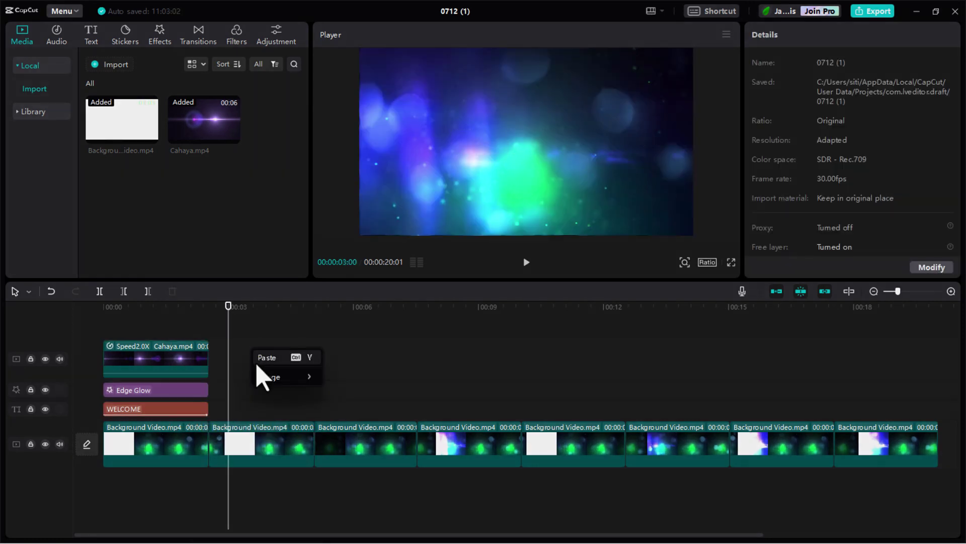
pyautogui.click(264, 357)
pyautogui.moveTo(260, 358); pyautogui.dragTo(241, 357)
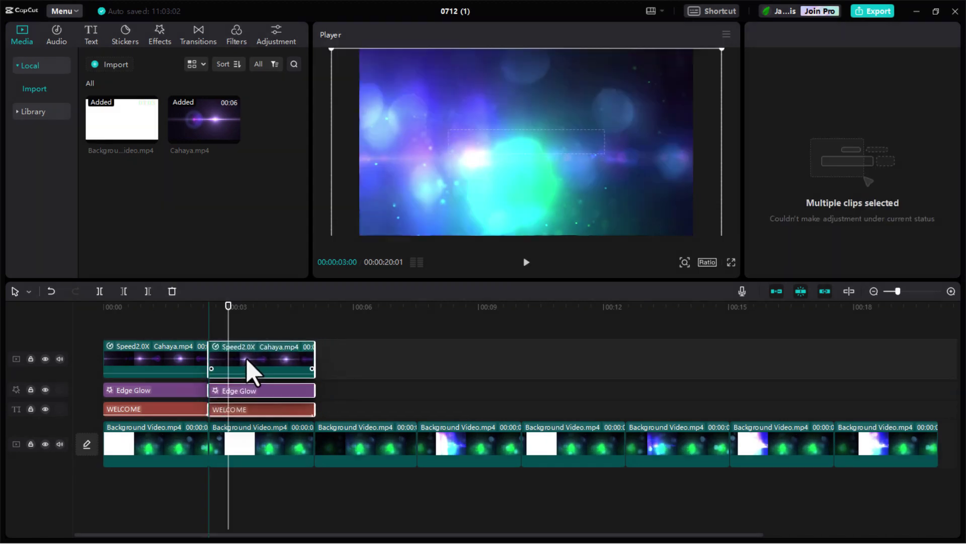
# Paste a third set of the Cahaya.mp4, Edge Glow and WELCOME clips and place it over the third background segment
pyautogui.rightClick(354, 315)
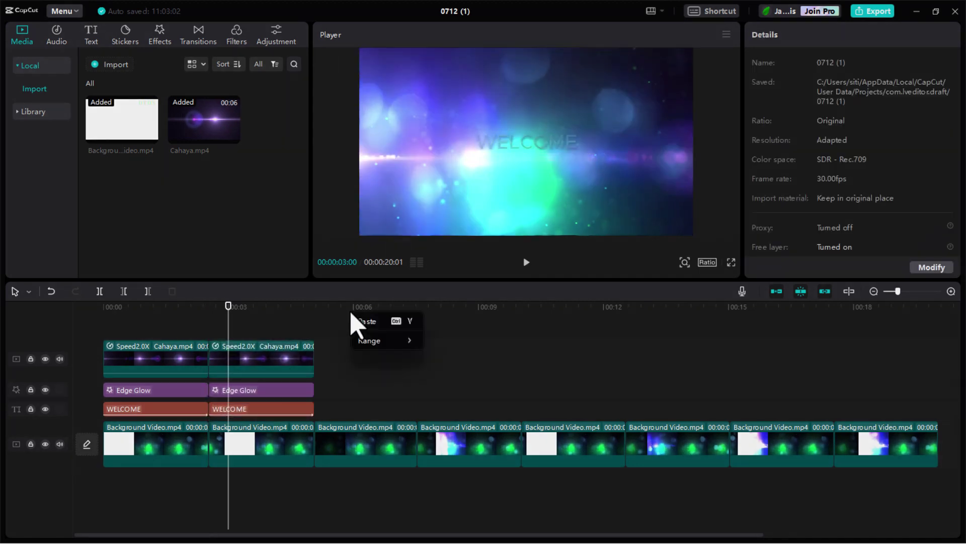
pyautogui.click(369, 326)
pyautogui.moveTo(298, 430); pyautogui.dragTo(385, 395)
pyautogui.hotkey('ctrl', 'z')
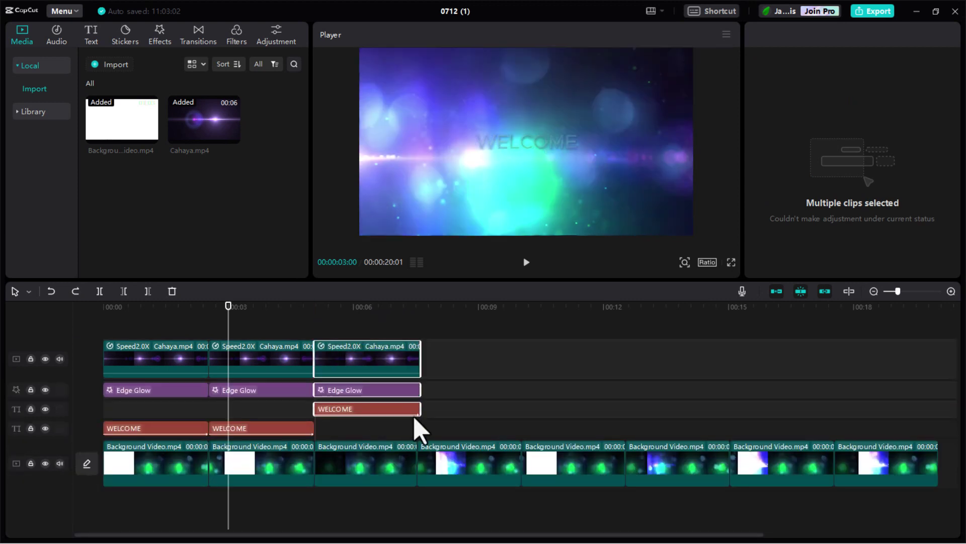
# Paste five more sets of the Cahaya.mp4, Edge Glow and WELCOME clips end to end, starting at 00:00:08:00
pyautogui.click(437, 358)
pyautogui.hotkey('ctrl', 'v')
pyautogui.hotkey('ctrl', 'v')
pyautogui.moveTo(511, 370); pyautogui.dragTo(621, 371)
pyautogui.rightClick(686, 363)
pyautogui.click(662, 371)
pyautogui.hotkey('ctrl', 'v')
pyautogui.rightClick(787, 362)
pyautogui.click(804, 362)
pyautogui.moveTo(475, 367); pyautogui.dragTo(794, 367)
pyautogui.rightClick(890, 358)
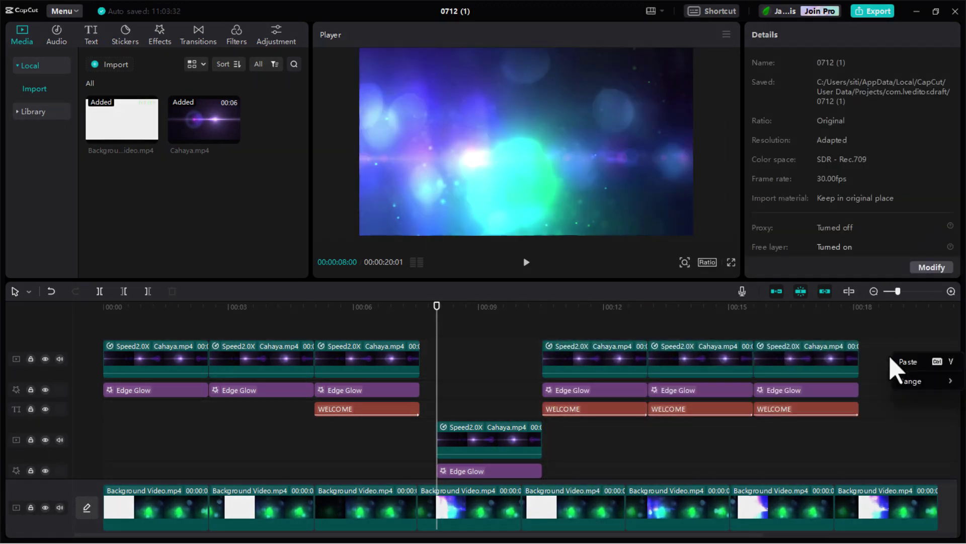
pyautogui.click(908, 361)
pyautogui.moveTo(492, 371); pyautogui.dragTo(913, 371)
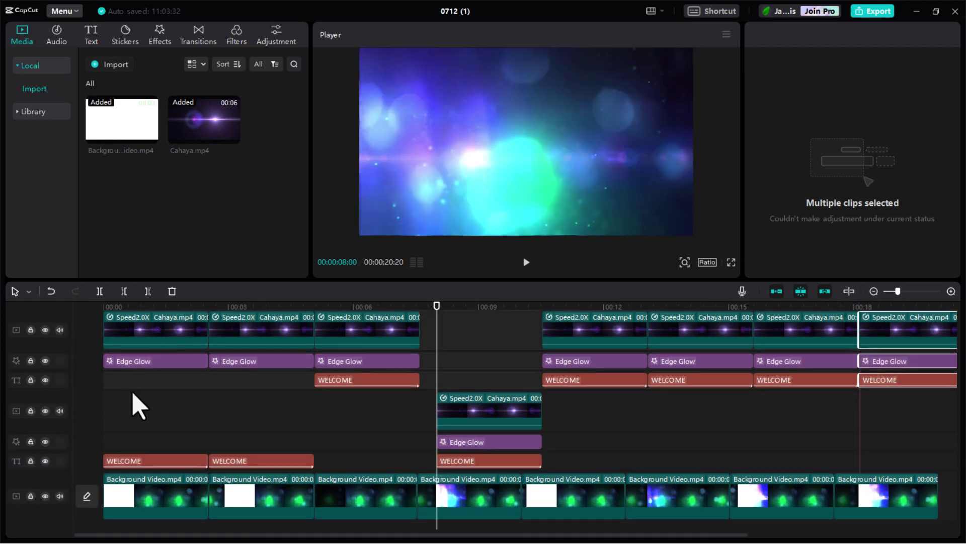
# Move the first two pairs of Cahaya.mp4 and Edge Glow clips down to the tracks directly above their WELCOME clips
pyautogui.click(147, 367)
pyautogui.moveTo(146, 367); pyautogui.dragTo(156, 435)
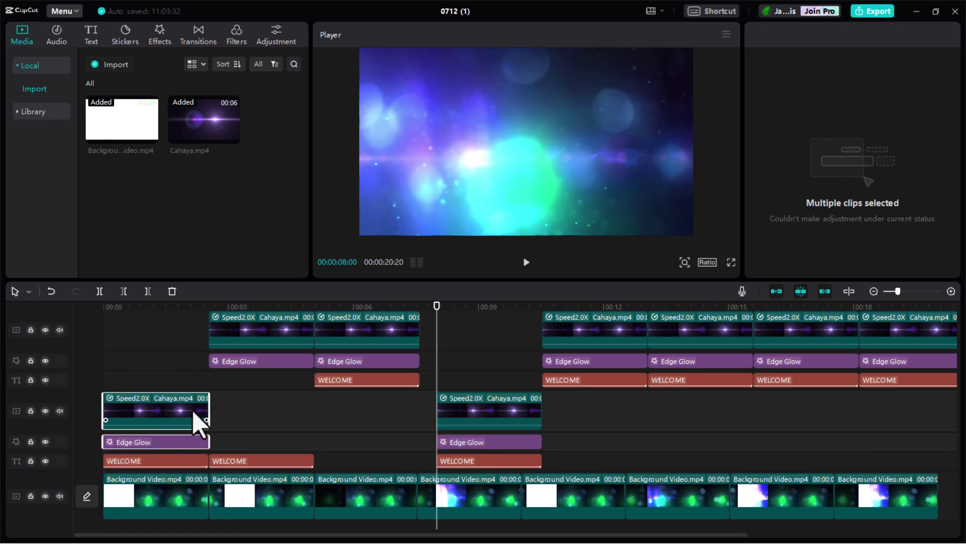
pyautogui.click(267, 339)
pyautogui.moveTo(267, 339); pyautogui.dragTo(272, 430)
# Bring the third and fourth overlay sets onto the lower tracks and fit them to the third and fourth background segments
pyautogui.click(368, 382)
pyautogui.moveTo(369, 382); pyautogui.dragTo(398, 443)
pyautogui.moveTo(484, 427); pyautogui.dragTo(443, 463)
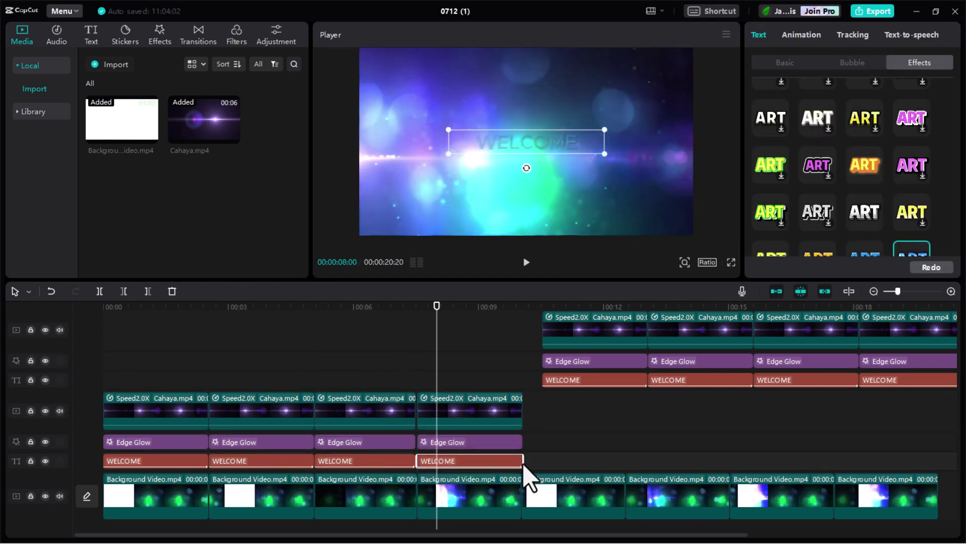
# Move the fifth overlay set down to the lower tracks and align it with the fifth background segment
pyautogui.click(521, 442)
pyautogui.moveTo(566, 378); pyautogui.dragTo(625, 431)
pyautogui.click(654, 426)
pyautogui.click(510, 426)
# Move the sixth overlay set down to the lower tracks and trim its clips to the end of the sixth background segment
pyautogui.moveTo(682, 367); pyautogui.dragTo(729, 391)
pyautogui.click(735, 454)
pyautogui.click(725, 442)
pyautogui.click(729, 423)
# Move the seventh overlay set down to the lower tracks and trim its clips to the end of the seventh background segment
pyautogui.click(810, 380)
pyautogui.moveTo(808, 370); pyautogui.dragTo(809, 433)
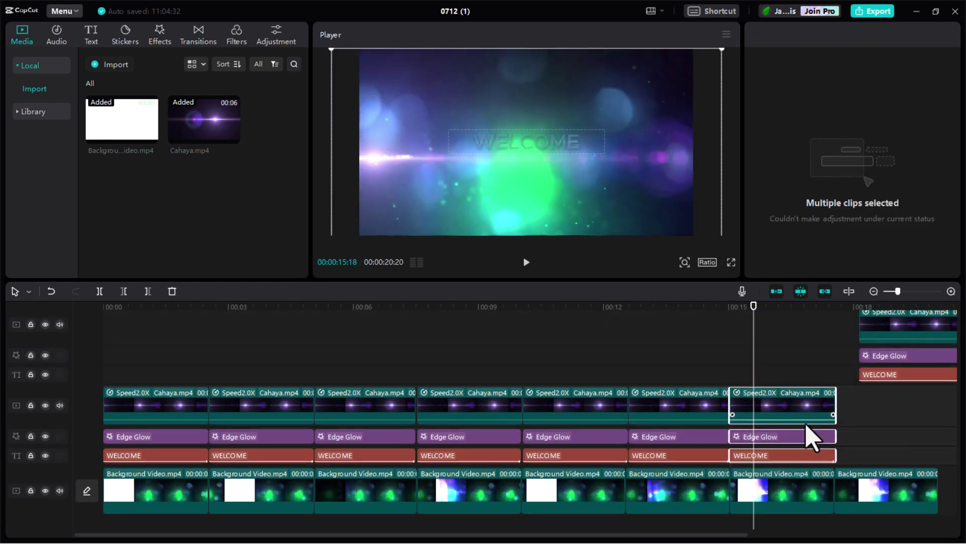
pyautogui.click(845, 444)
pyautogui.click(827, 455)
# Move the last overlay set down to the lower tracks and fit its clips to the final background segment
pyautogui.click(898, 385)
pyautogui.moveTo(899, 379); pyautogui.dragTo(903, 423)
pyautogui.moveTo(880, 344); pyautogui.dragTo(938, 425)
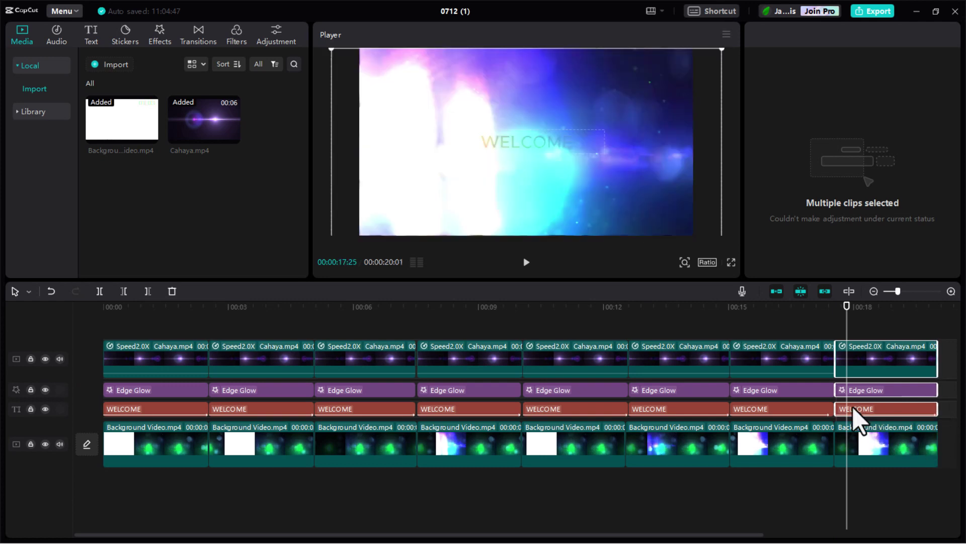
# Extend the third overlay set's flare, Edge Glow and WELCOME clips to the end of the third background segment
pyautogui.click(431, 337)
pyautogui.scroll(5, 442, 398)
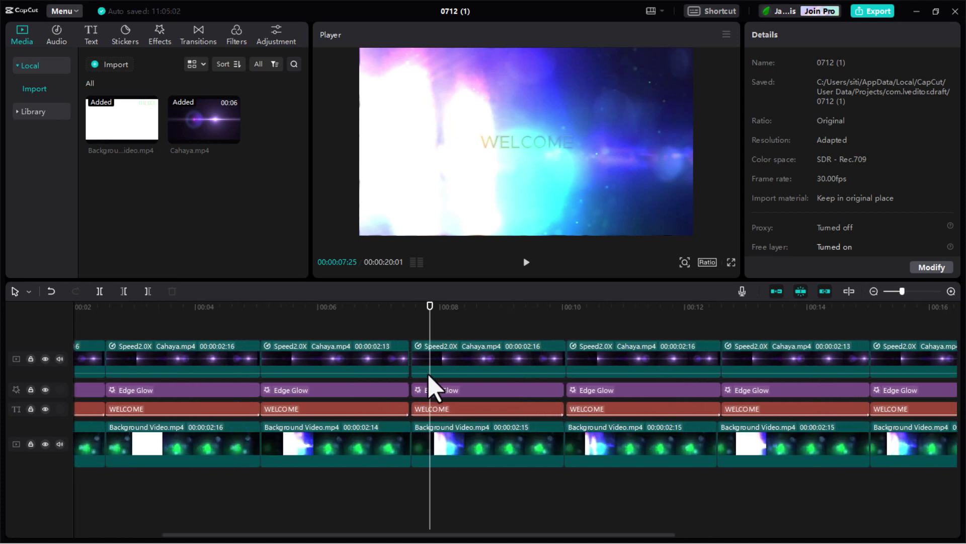
pyautogui.click(388, 370)
pyautogui.moveTo(391, 364); pyautogui.dragTo(403, 375)
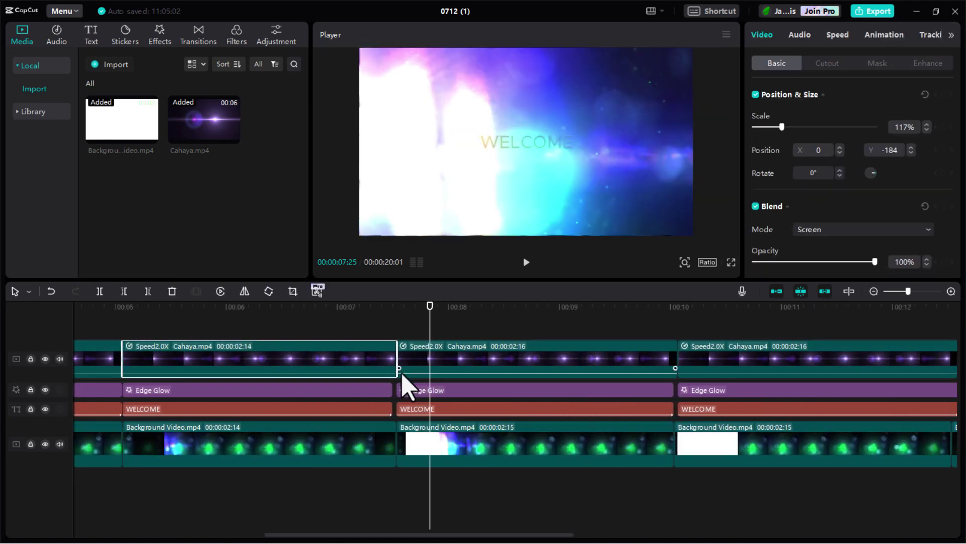
pyautogui.click(382, 391)
pyautogui.click(396, 410)
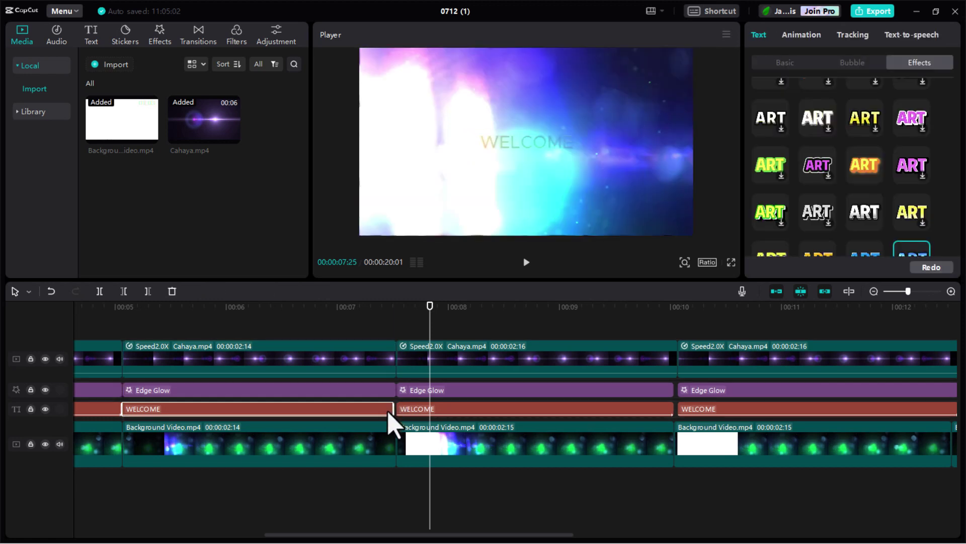
# Trim the fourth Cahaya.mp4 clip to the end of its background segment and close the gap before the fifth overlay set
pyautogui.moveTo(663, 369); pyautogui.dragTo(658, 361)
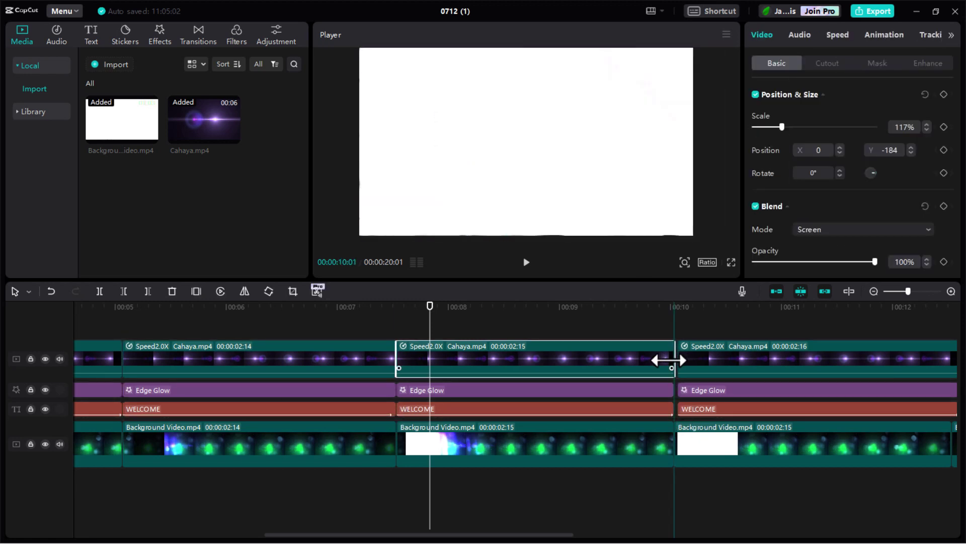
pyautogui.click(706, 391)
pyautogui.click(706, 409)
# Trim the fifth overlay set's flare, Edge Glow and WELCOME clips to the end of the fifth background segment
pyautogui.moveTo(572, 534); pyautogui.dragTo(696, 533)
pyautogui.keyDown('ctrl'); pyautogui.click(696, 410); pyautogui.keyUp('ctrl')
pyautogui.moveTo(624, 368); pyautogui.dragTo(623, 367)
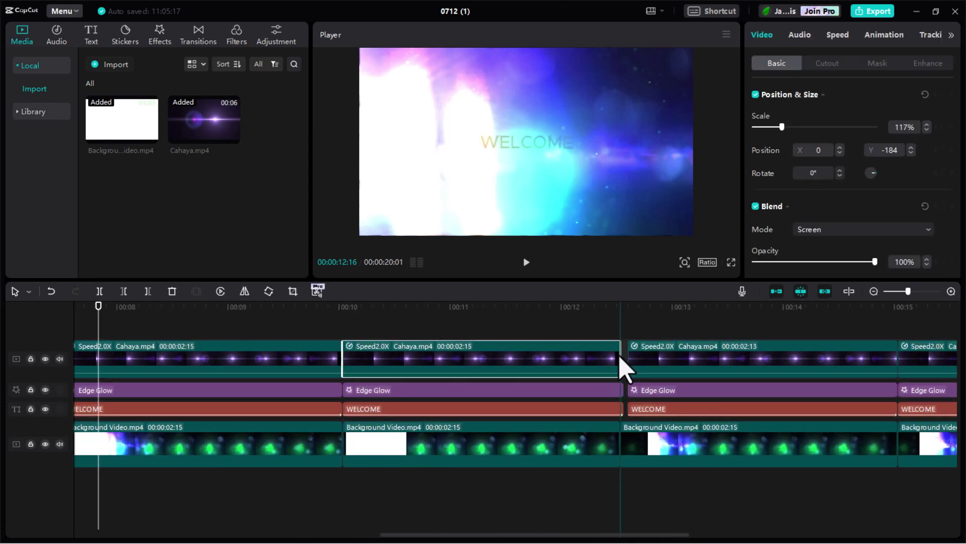
pyautogui.click(622, 394)
pyautogui.click(633, 408)
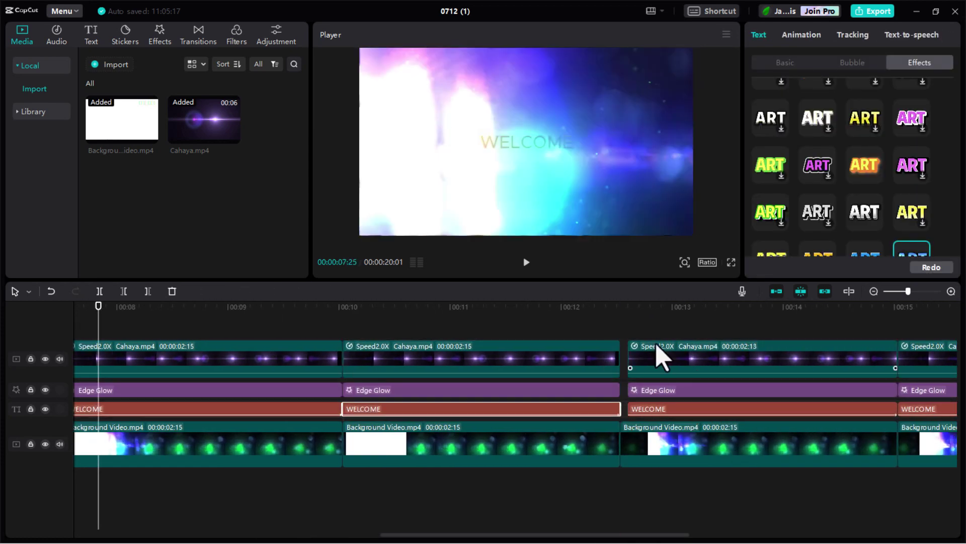
# Shift the sixth overlay set against the fifth and extend its clips to the end of the sixth background segment
pyautogui.keyDown('ctrl'); pyautogui.click(655, 348); pyautogui.keyUp('ctrl')
pyautogui.moveTo(660, 360); pyautogui.dragTo(652, 361)
pyautogui.moveTo(641, 533); pyautogui.dragTo(740, 532)
pyautogui.moveTo(608, 369); pyautogui.dragTo(615, 373)
# Fit the seventh overlay set's flare, Edge Glow and WELCOME clips to the end of the seventh background segment
pyautogui.moveTo(657, 534); pyautogui.dragTo(744, 535)
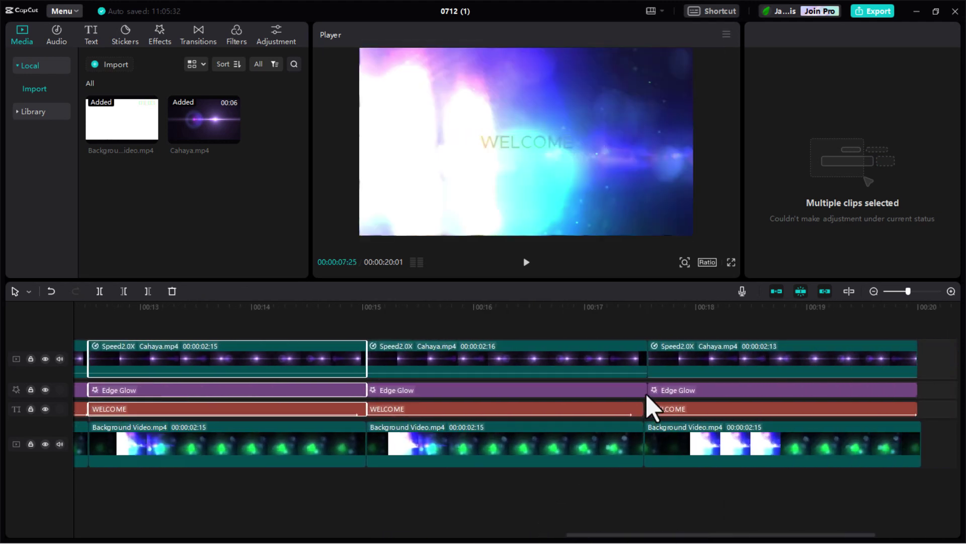
pyautogui.click(631, 390)
pyautogui.click(644, 368)
# Shift the last overlay set against the seventh and extend its clips to the end of the final background segment
pyautogui.click(691, 338)
pyautogui.moveTo(690, 336); pyautogui.dragTo(871, 384)
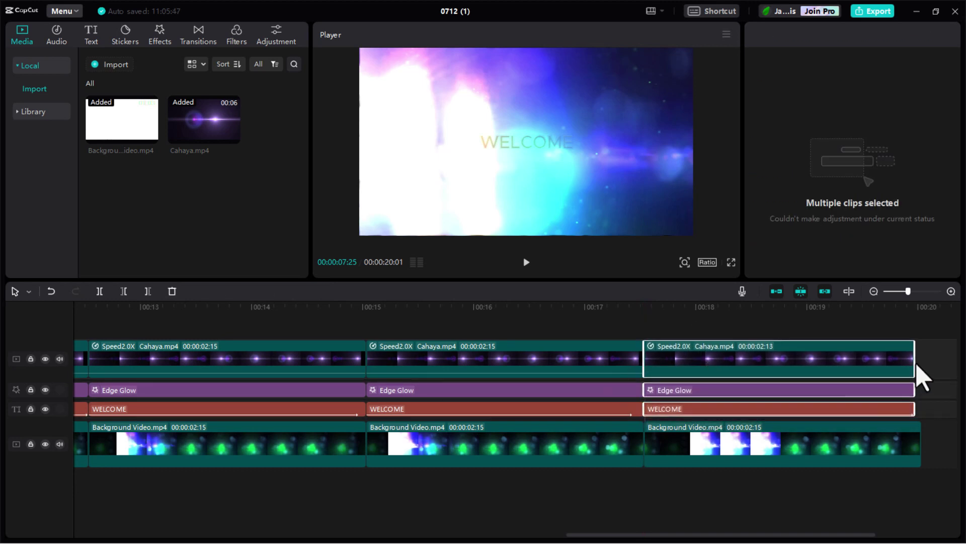
pyautogui.keyDown('ctrl'); pyautogui.scroll(-4, 557, 432); pyautogui.keyUp('ctrl')
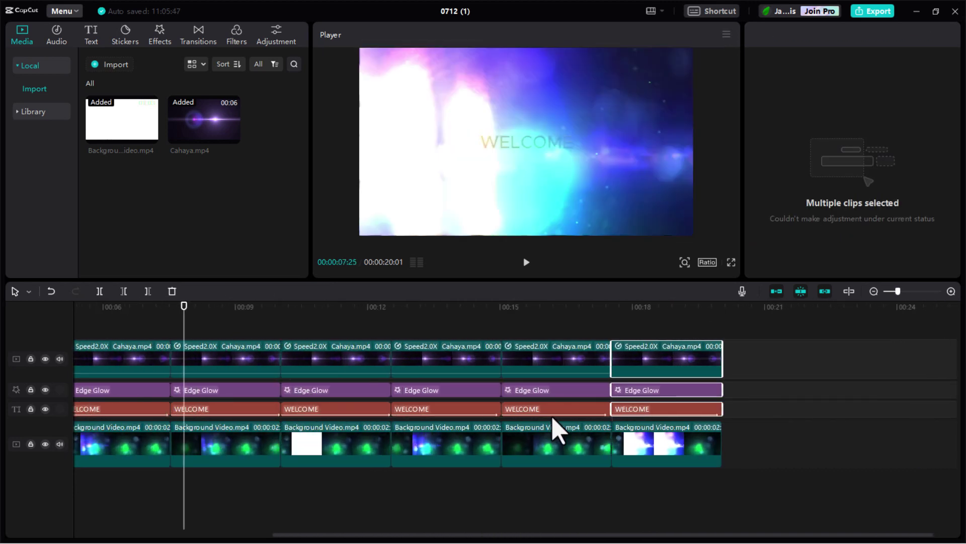
pyautogui.keyDown('ctrl'); pyautogui.scroll(-3, 557, 431); pyautogui.keyUp('ctrl')
# Change the second title's text to TAMU UNDANGAN
pyautogui.click(212, 308)
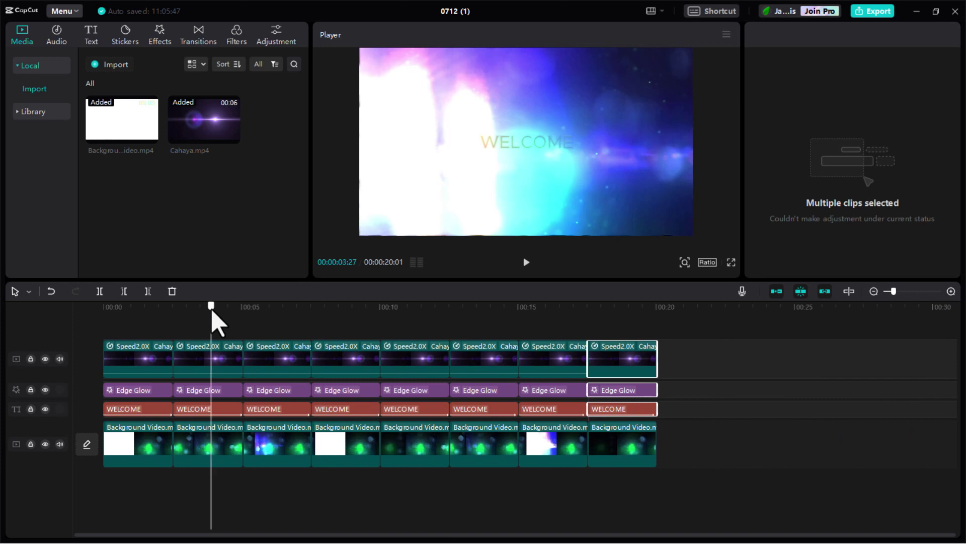
pyautogui.click(222, 408)
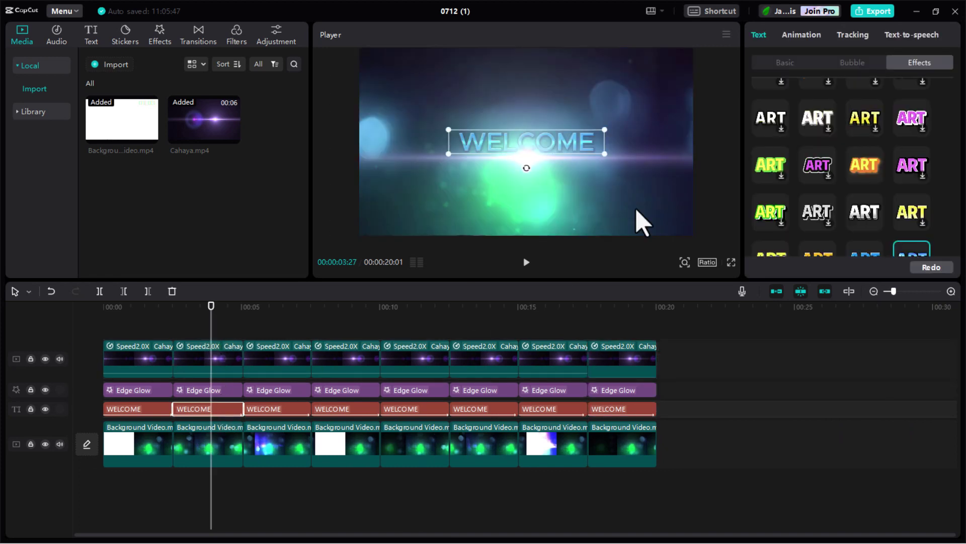
pyautogui.click(783, 64)
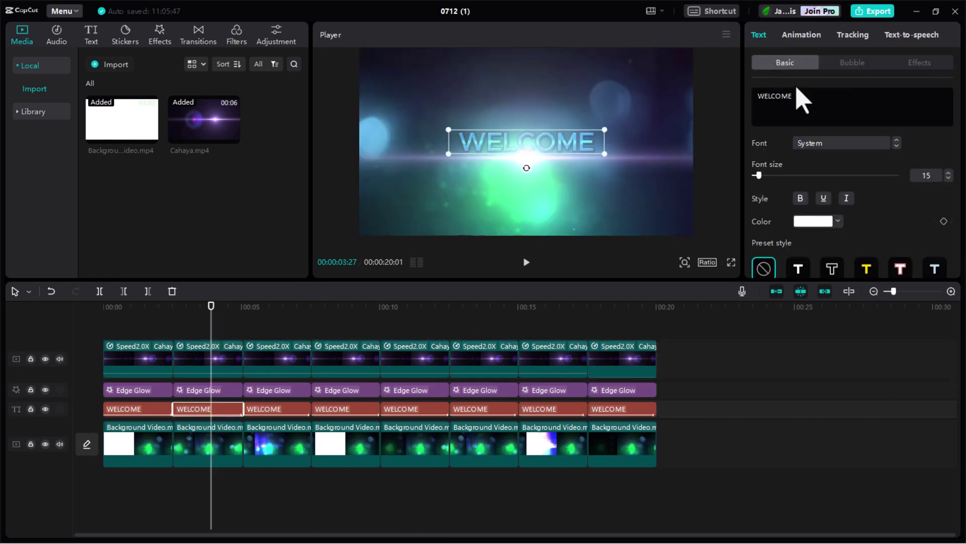
pyautogui.moveTo(799, 99); pyautogui.dragTo(753, 93)
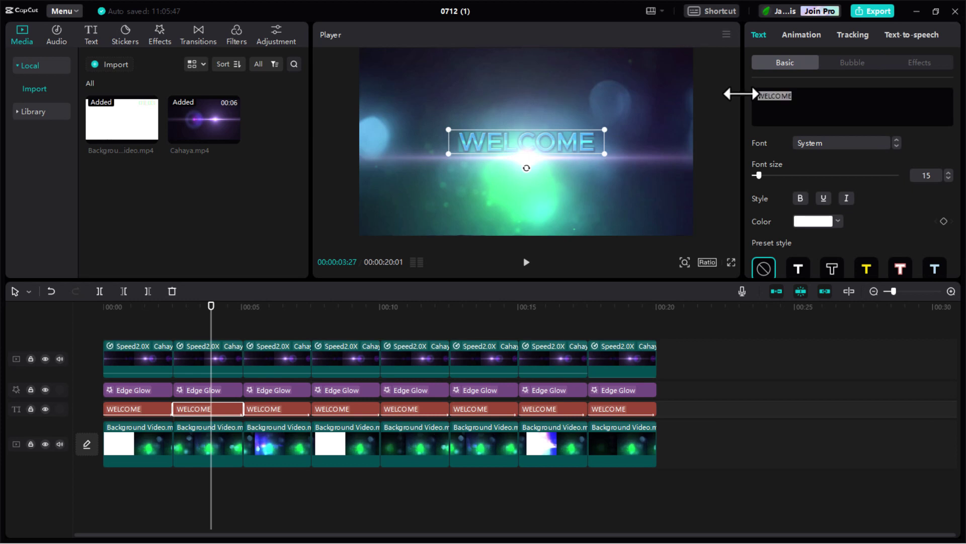
pyautogui.write('TAMU UNDANGAN')
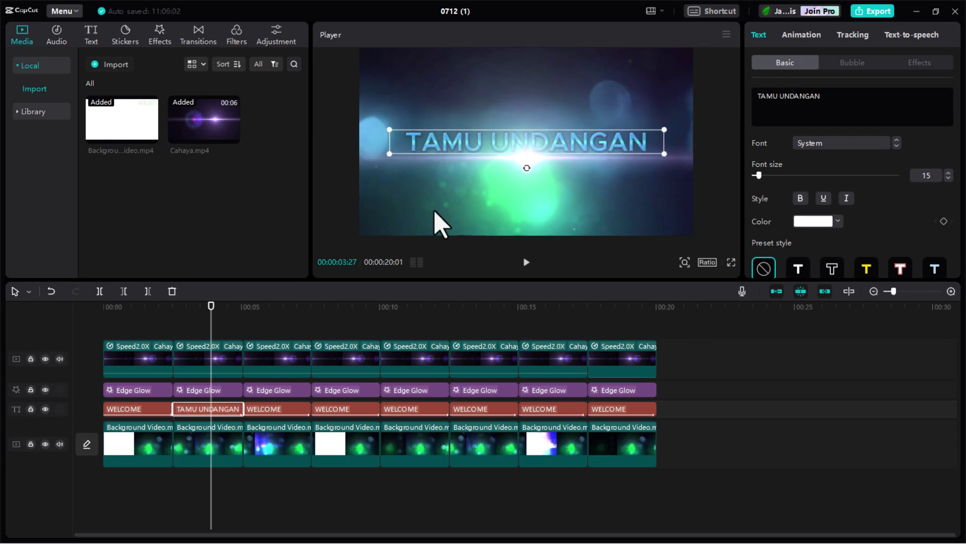
# Change the third title's text to DALAM ACARA
pyautogui.click(275, 308)
pyautogui.click(305, 409)
pyautogui.moveTo(796, 102); pyautogui.dragTo(754, 99)
pyautogui.write('DAAM')
pyautogui.press('BackSpace')
pyautogui.press('BackSpace')
pyautogui.write('LAM ACARA')
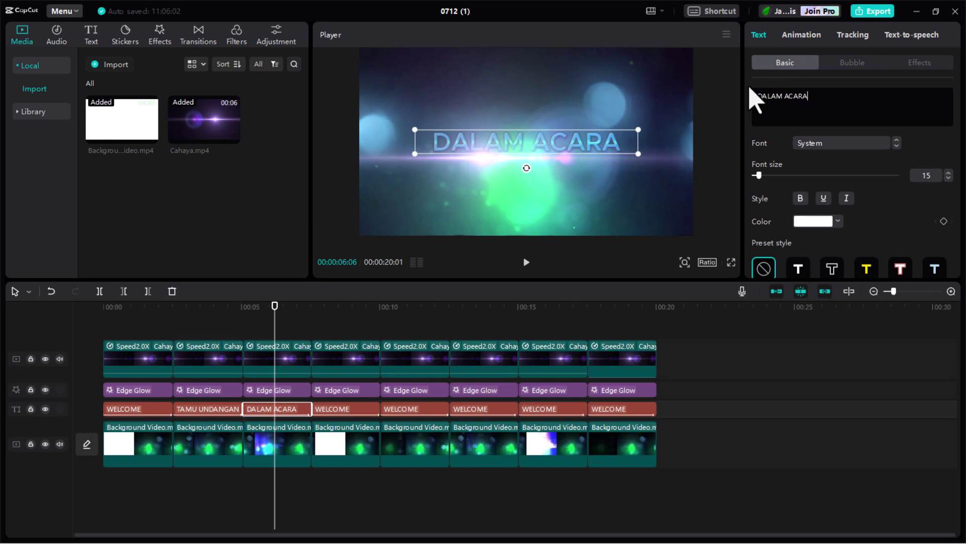
# Change the fourth title's text to PELANTIKAN
pyautogui.click(342, 308)
pyautogui.click(360, 409)
pyautogui.moveTo(790, 95); pyautogui.dragTo(752, 98)
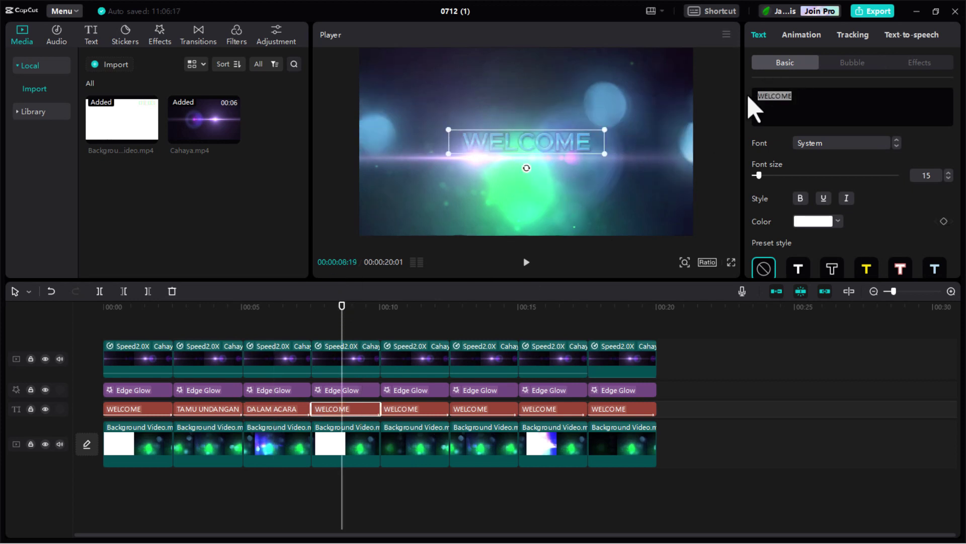
pyautogui.write('PELANTIKAN')
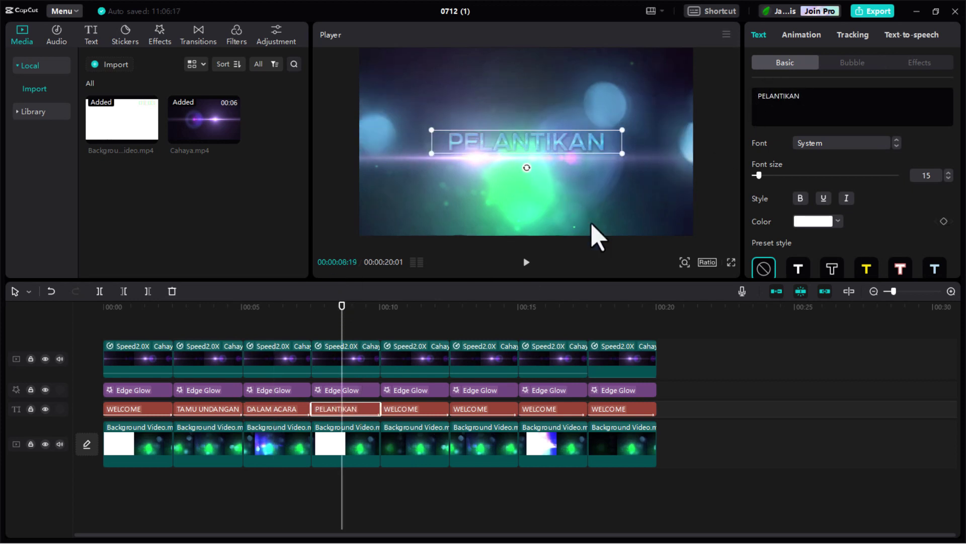
# Change the fifth title's text to KETUA BARU
pyautogui.click(418, 307)
pyautogui.click(438, 409)
pyautogui.moveTo(793, 96); pyautogui.dragTo(753, 98)
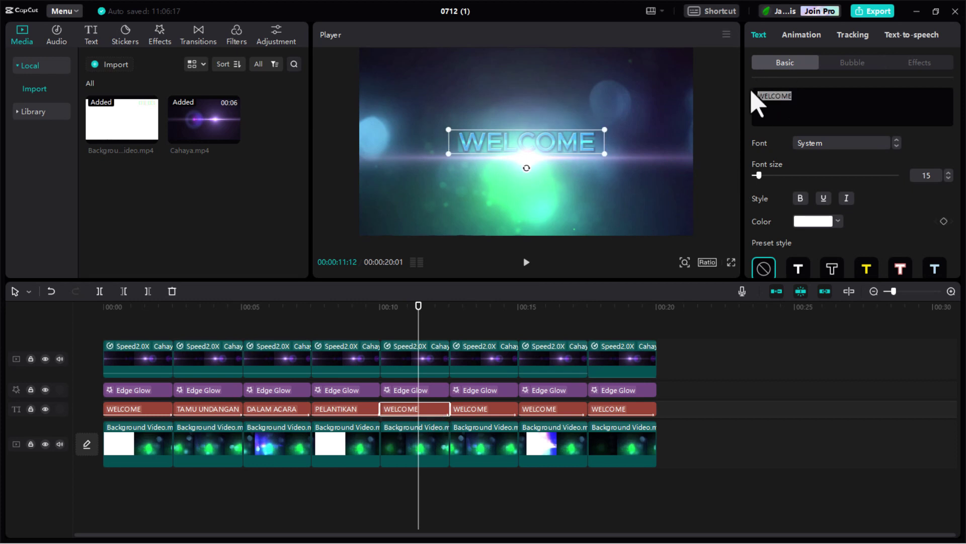
pyautogui.press('BackSpace')
pyautogui.write('KETUA BARU')
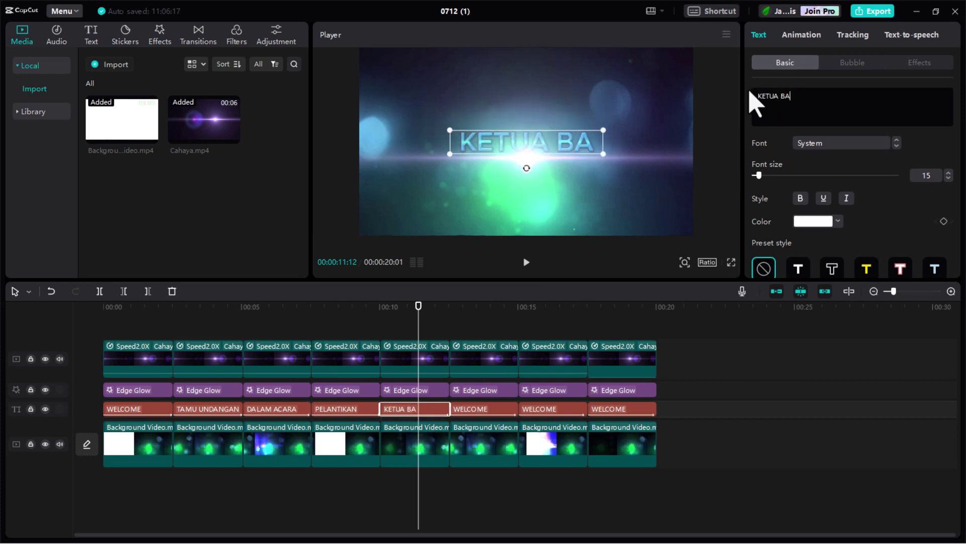
# Change the sixth title's text to KOMUNITAS
pyautogui.click(479, 311)
pyautogui.click(499, 409)
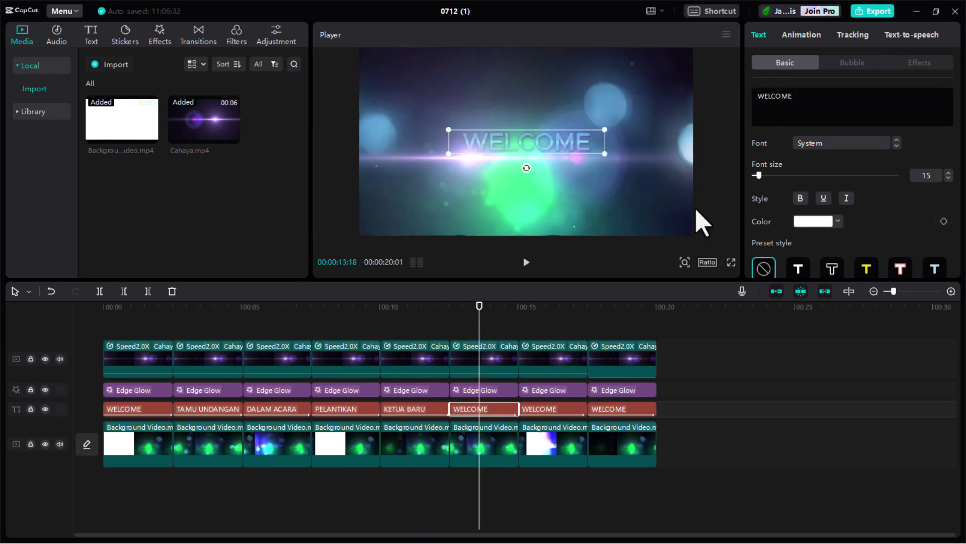
pyautogui.moveTo(793, 96); pyautogui.dragTo(758, 94)
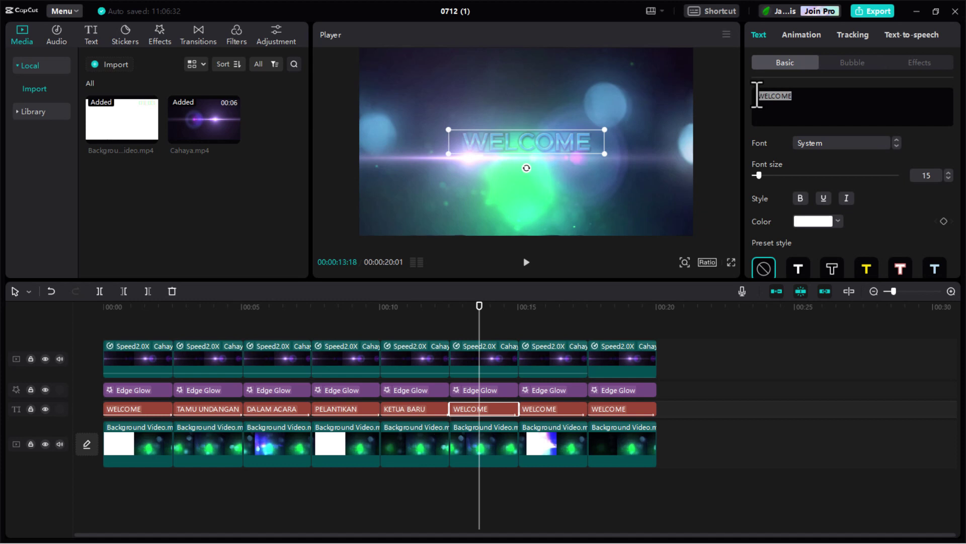
pyautogui.press('BackSpace')
pyautogui.write('KOMUNITAS')
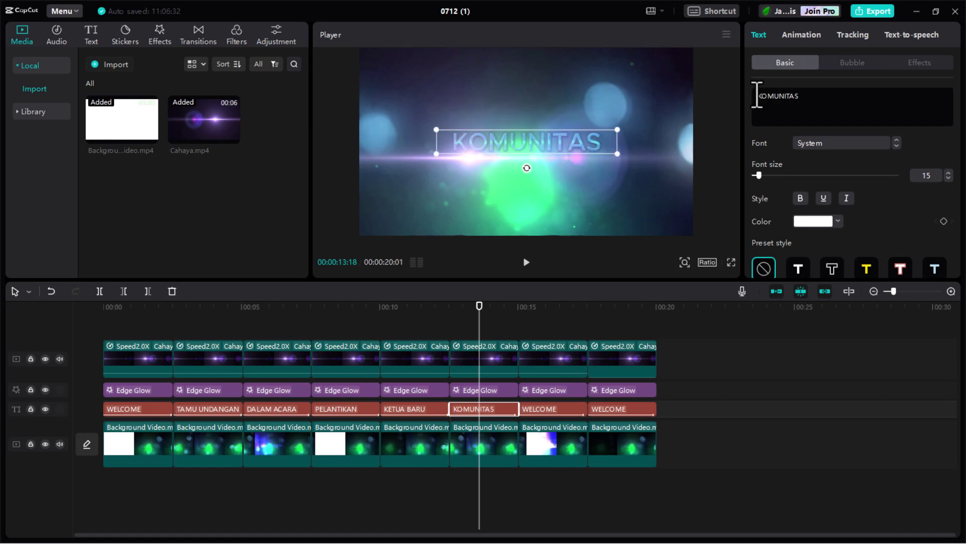
# Change the seventh title's text to INDONESIA
pyautogui.moveTo(479, 328); pyautogui.dragTo(553, 328)
pyautogui.click(579, 410)
pyautogui.doubleClick(770, 95)
pyautogui.write('INDONESIA')
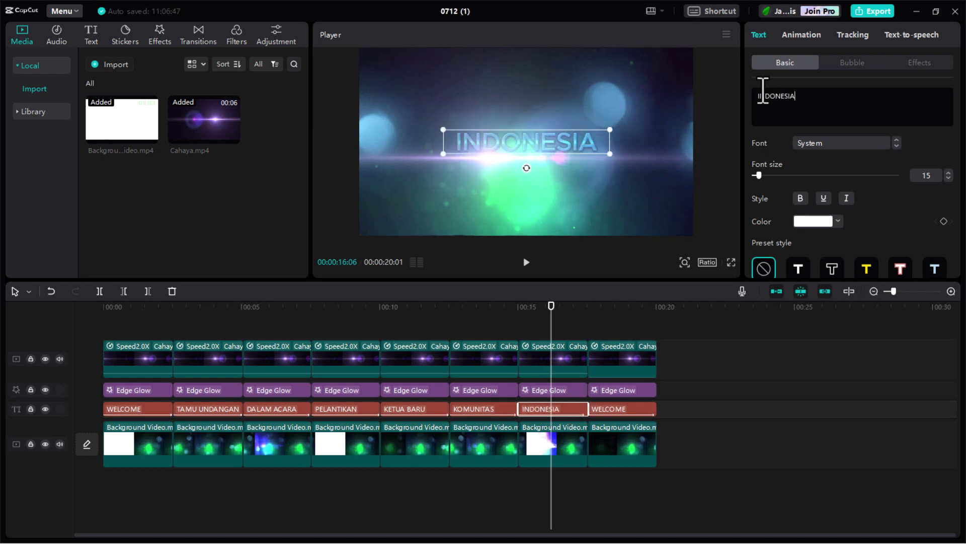
# Change the last title's text to MERDEKA
pyautogui.click(611, 310)
pyautogui.click(632, 409)
pyautogui.doubleClick(761, 96)
pyautogui.write('MERDEKA')
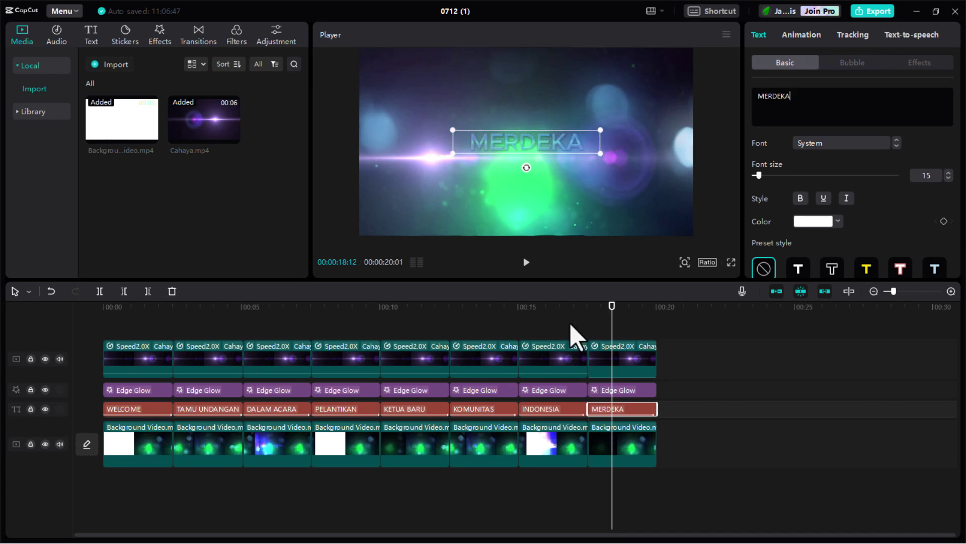
# Combine the first segment's Cahaya.mp4, Edge Glow and WELCOME clips into a compound clip
pyautogui.click(155, 365)
pyautogui.keyDown('shift'); pyautogui.click(150, 408); pyautogui.keyUp('shift')
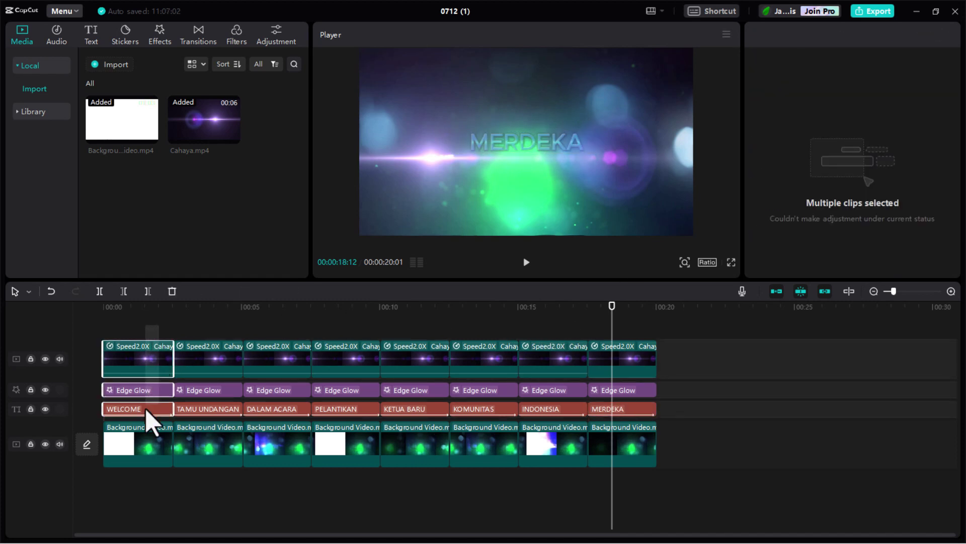
pyautogui.rightClick(156, 367)
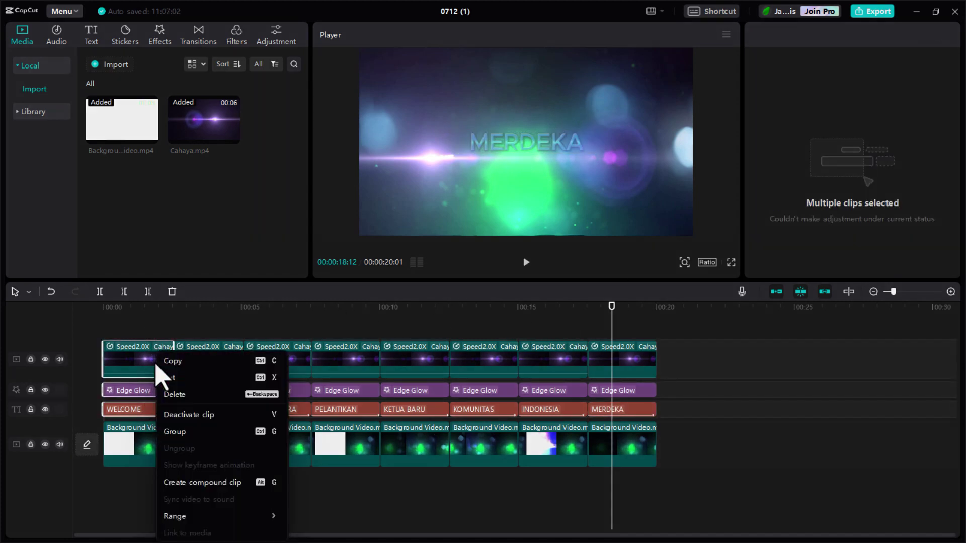
pyautogui.click(189, 483)
# Combine the TAMU UNDANGAN overlay set into a compound clip and move the first compound clip onto the same track
pyautogui.moveTo(214, 334); pyautogui.dragTo(210, 455)
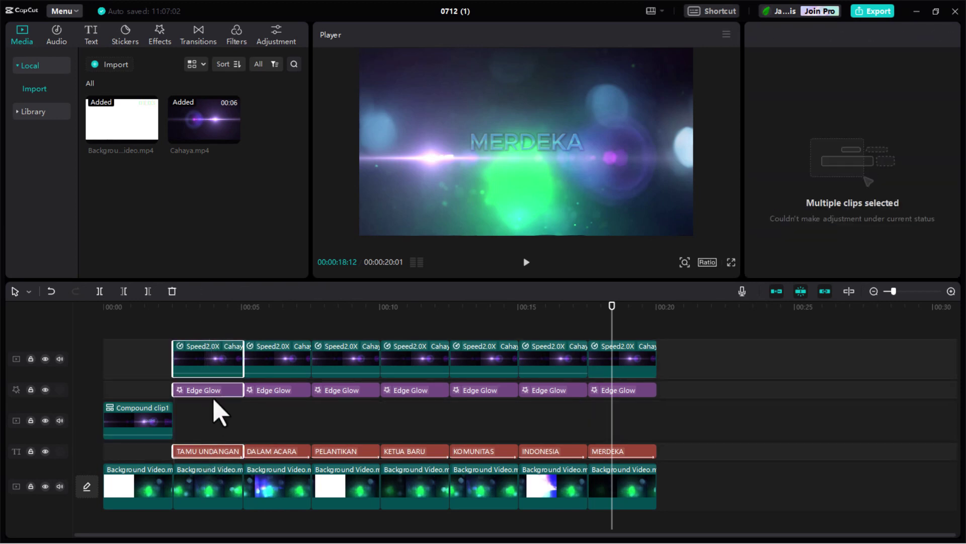
pyautogui.rightClick(217, 354)
pyautogui.click(235, 482)
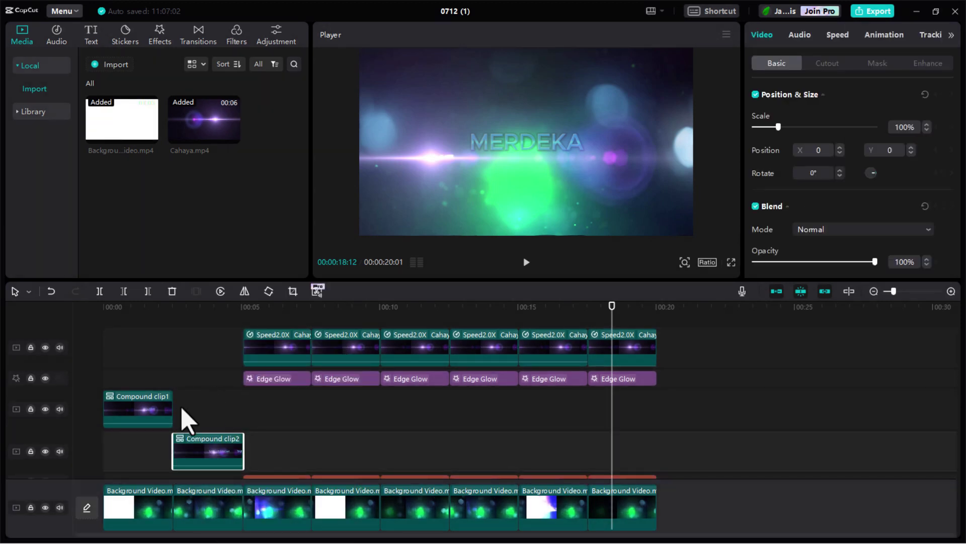
pyautogui.moveTo(141, 419); pyautogui.dragTo(127, 449)
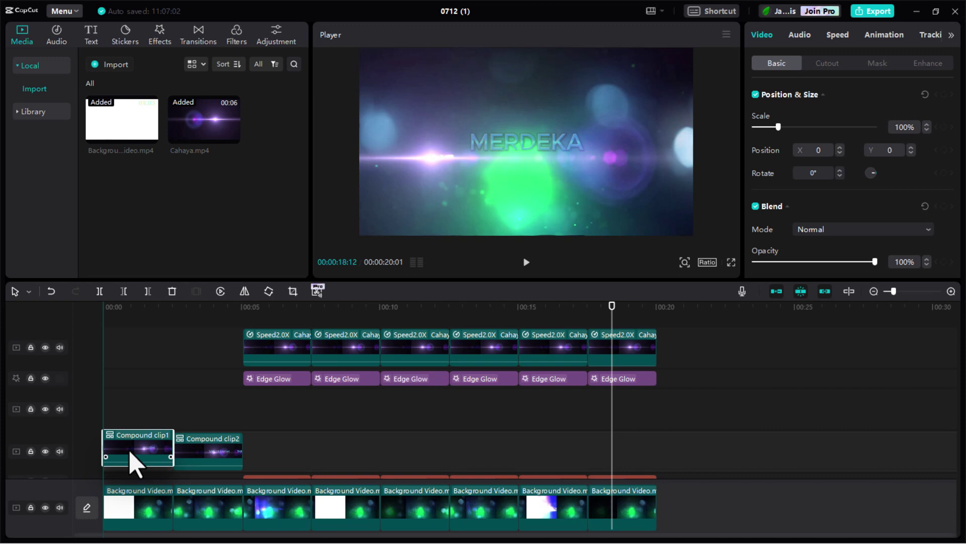
# Combine the Cahaya.mp4, Edge Glow and DALAM ACARA clips into a compound clip
pyautogui.moveTo(286, 318); pyautogui.dragTo(270, 446)
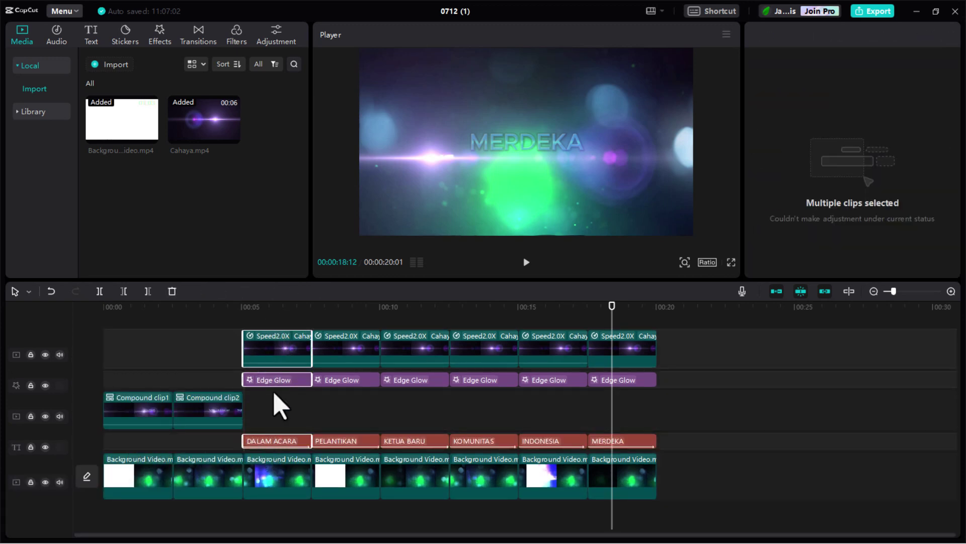
pyautogui.rightClick(274, 353)
pyautogui.click(294, 482)
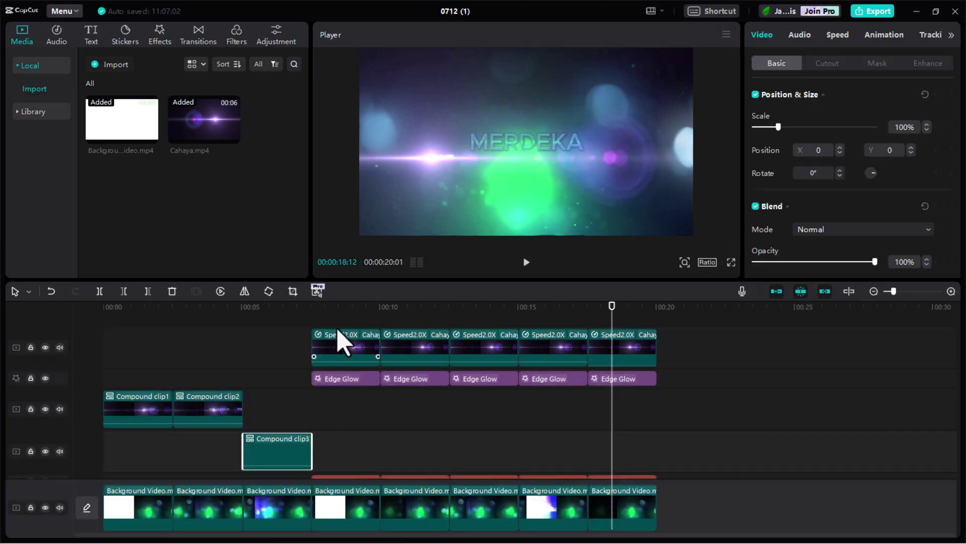
# Combine the Cahaya.mp4, Edge Glow and PELANTIKAN clips into a compound clip
pyautogui.moveTo(346, 328); pyautogui.dragTo(347, 473)
pyautogui.rightClick(344, 337)
pyautogui.click(363, 467)
# Line up the first four compound clips on a single track directly above the background segments
pyautogui.moveTo(146, 342); pyautogui.dragTo(263, 478)
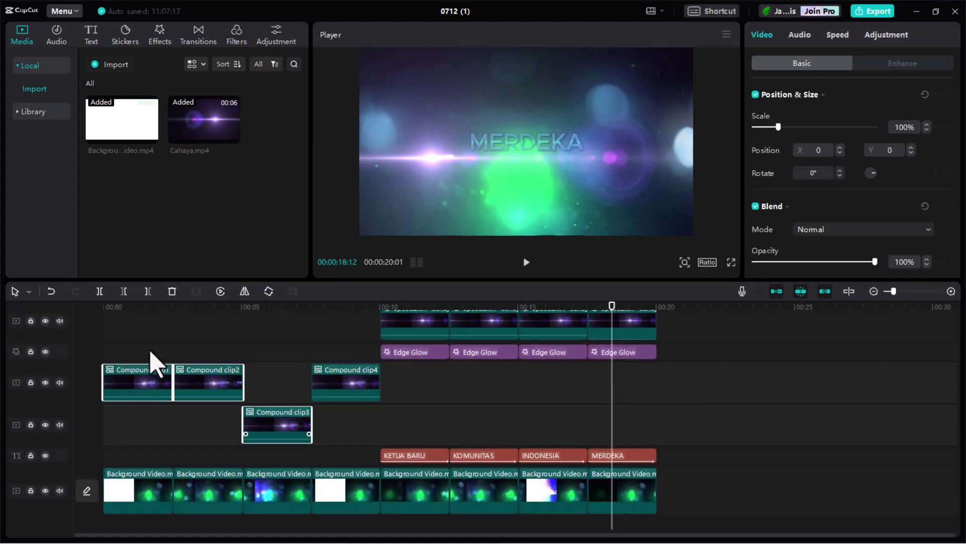
pyautogui.click(216, 437)
pyautogui.moveTo(155, 352); pyautogui.dragTo(347, 469)
pyautogui.moveTo(280, 392); pyautogui.dragTo(306, 457)
# Combine the KETUA BARU overlay set and the KOMUNITAS overlay set into one compound clip each
pyautogui.moveTo(371, 334); pyautogui.dragTo(412, 362)
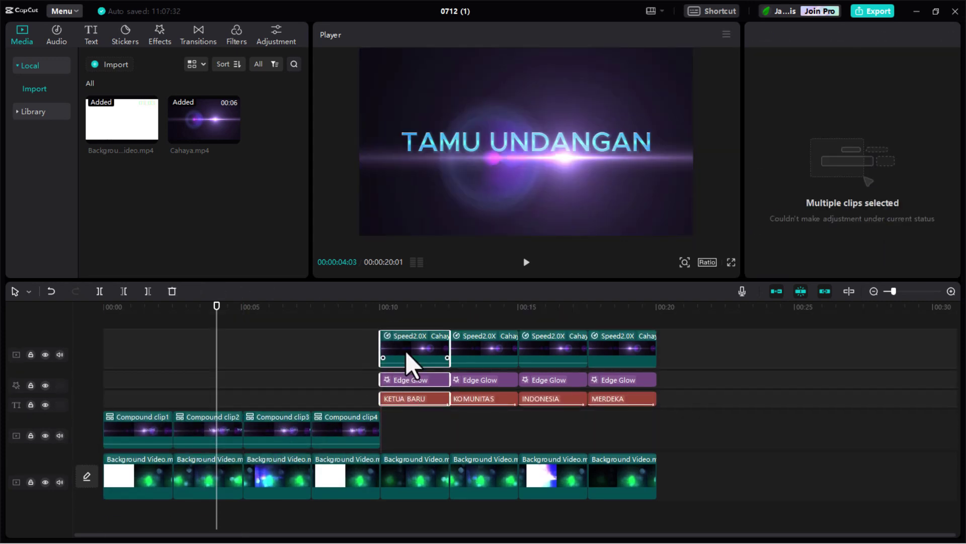
pyautogui.rightClick(408, 362)
pyautogui.click(439, 480)
pyautogui.rightClick(487, 363)
pyautogui.click(460, 482)
# Move the fifth and sixth compound clips down to the track holding the first four, above their background segments
pyautogui.click(408, 418)
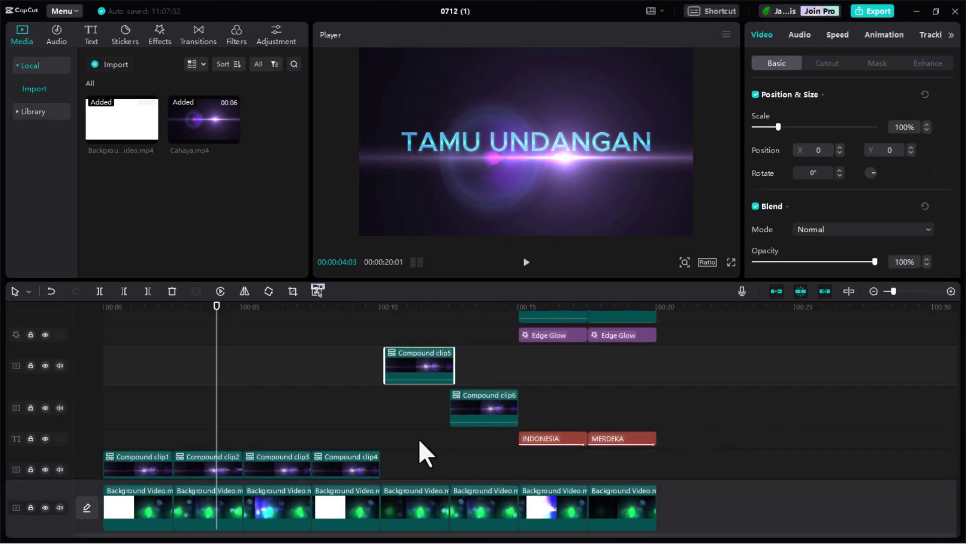
pyautogui.moveTo(425, 334); pyautogui.dragTo(422, 428)
pyautogui.moveTo(490, 378); pyautogui.dragTo(492, 438)
# Combine the INDONESIA overlay set into a compound clip and place it after the sixth compound clip on the same track
pyautogui.rightClick(558, 334)
pyautogui.click(584, 466)
pyautogui.moveTo(554, 473); pyautogui.dragTo(556, 475)
# Combine the MERDEKA title, Edge Glow effect and light flare into a compound clip after the seventh compound clip on the same track
pyautogui.moveTo(659, 403); pyautogui.dragTo(642, 362)
pyautogui.rightClick(638, 354)
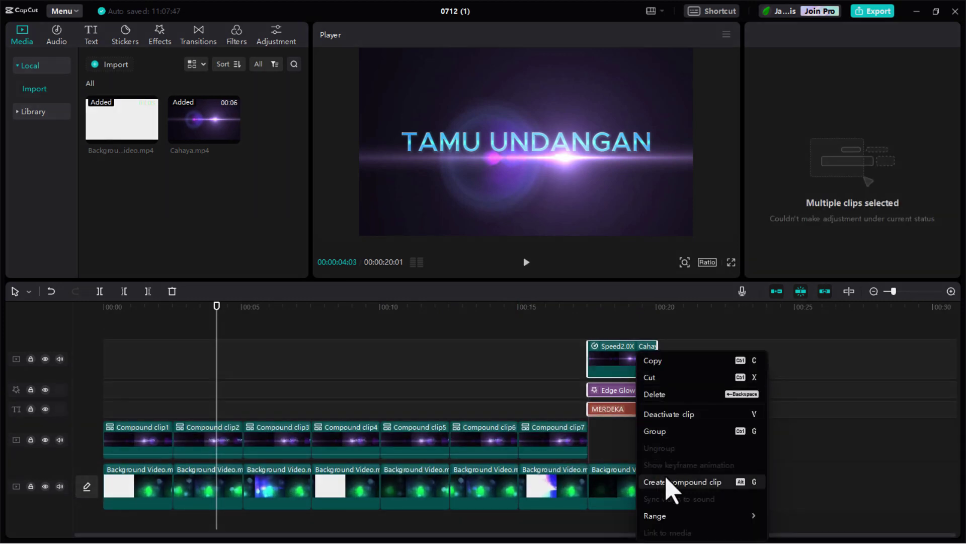
pyautogui.click(668, 482)
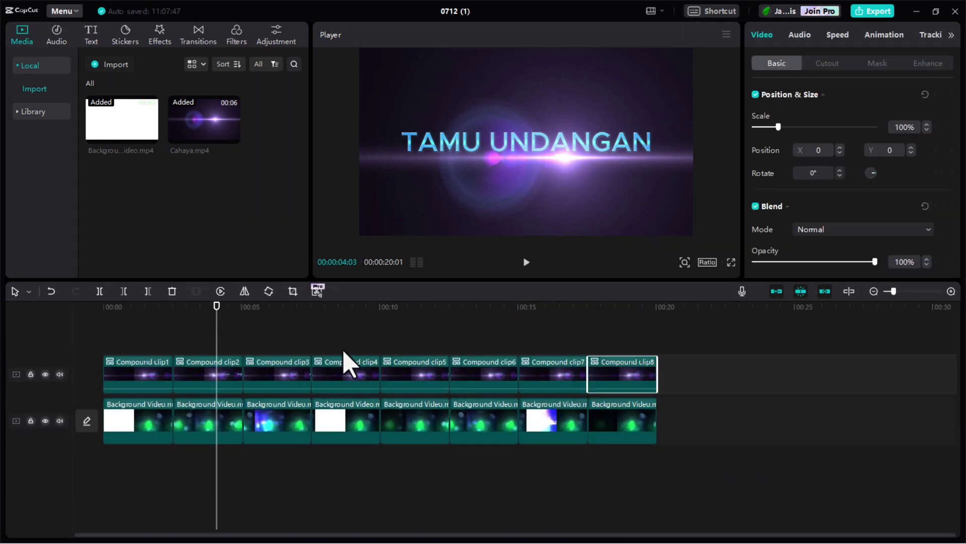
# Add the Then and Now overlay transition at every cut between the eight compound clips, allowing duplicate frames for the short clips
pyautogui.click(199, 46)
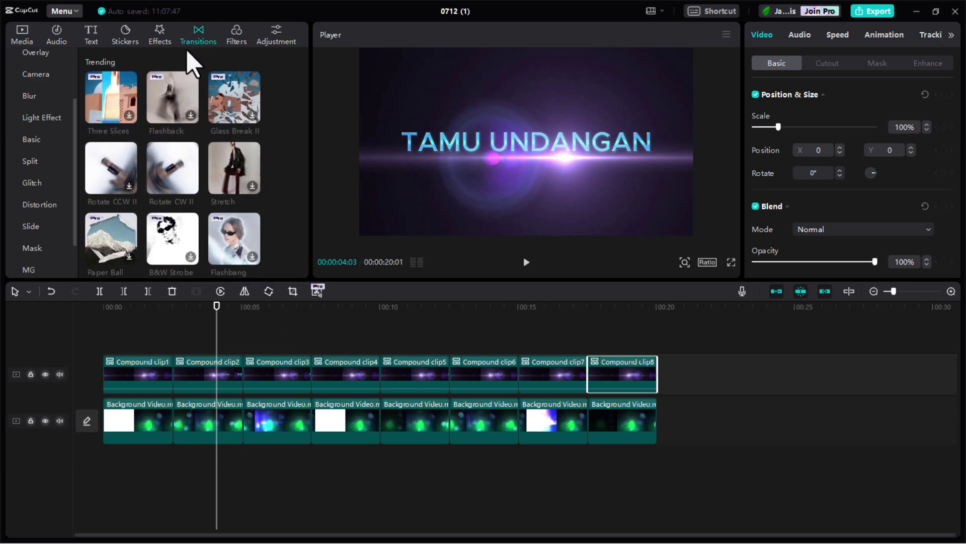
pyautogui.scroll(2, 46, 106)
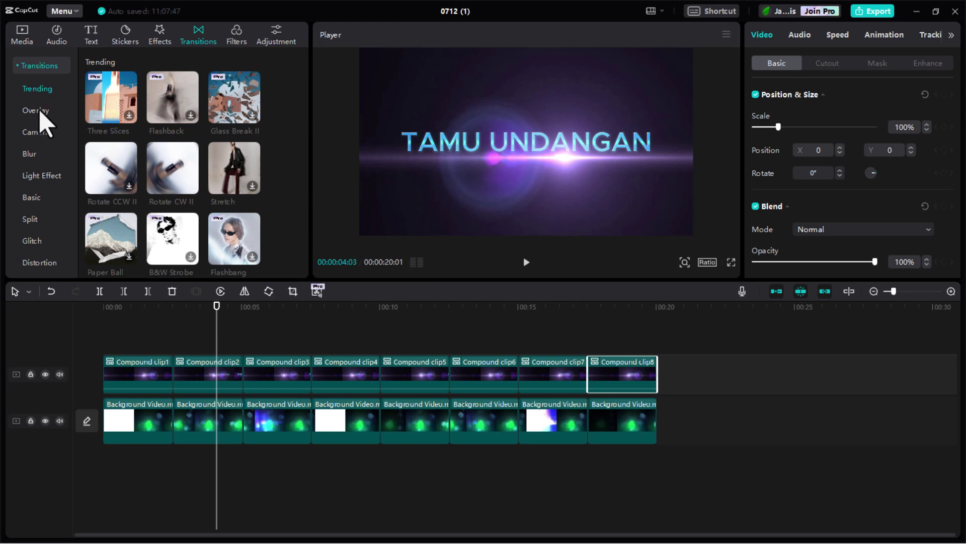
pyautogui.click(40, 113)
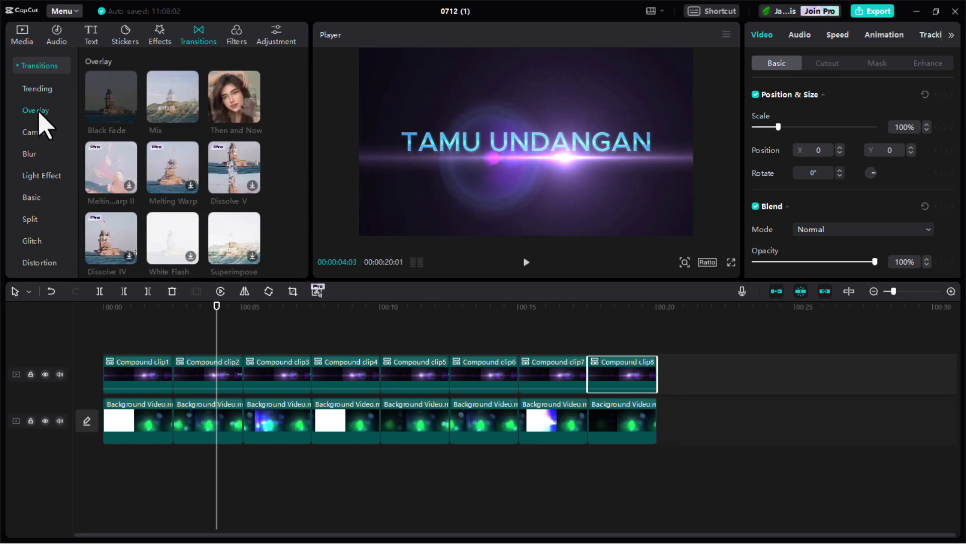
pyautogui.moveTo(119, 130); pyautogui.dragTo(170, 389)
pyautogui.click(556, 308)
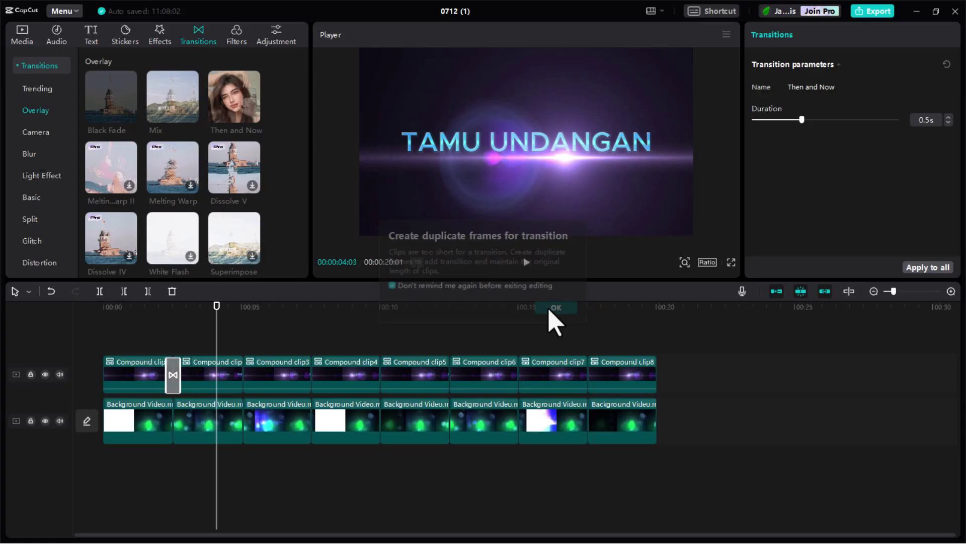
pyautogui.moveTo(216, 104); pyautogui.dragTo(243, 387)
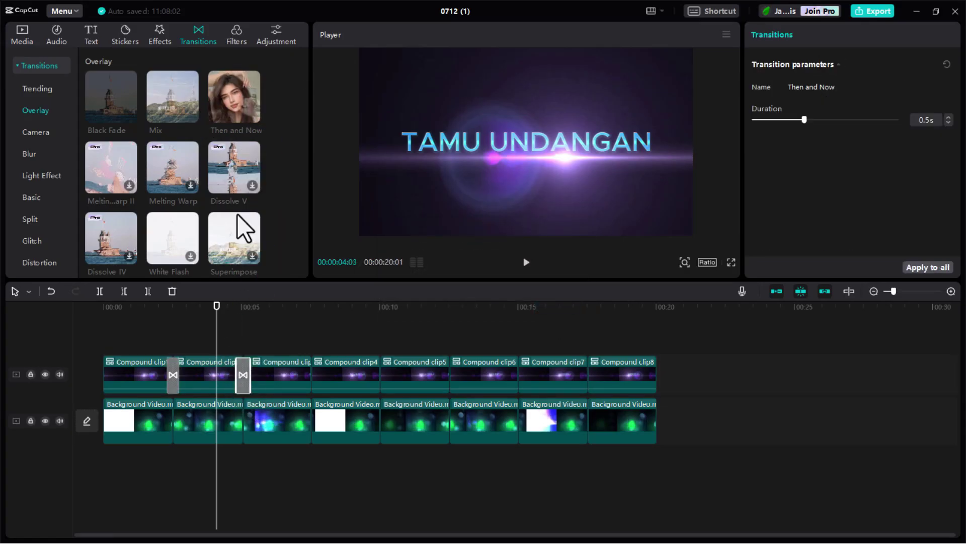
pyautogui.moveTo(234, 101); pyautogui.dragTo(302, 375)
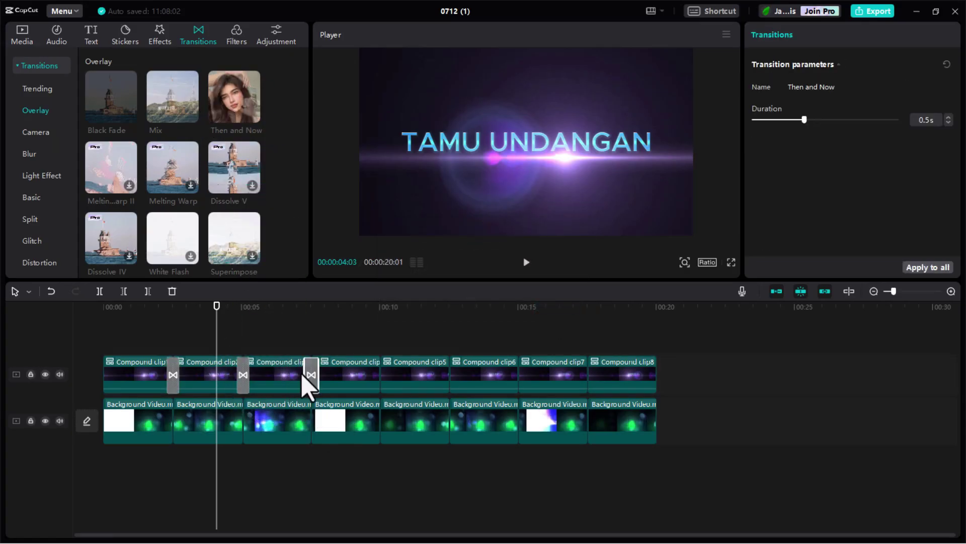
pyautogui.moveTo(229, 128); pyautogui.dragTo(454, 397)
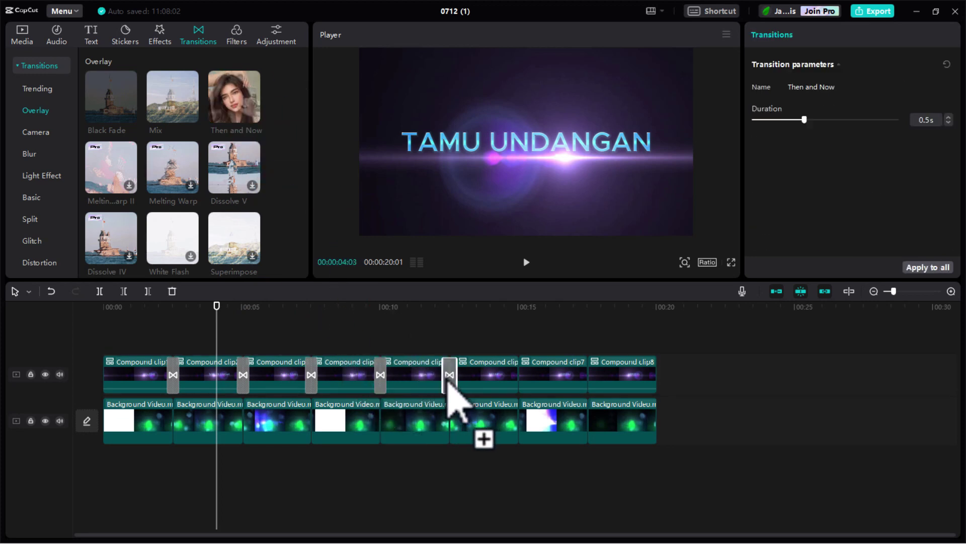
pyautogui.moveTo(239, 123)
pyautogui.mouseDown()
pyautogui.moveTo(418, 317)
pyautogui.moveTo(515, 382)
pyautogui.moveTo(496, 352)
pyautogui.mouseUp()
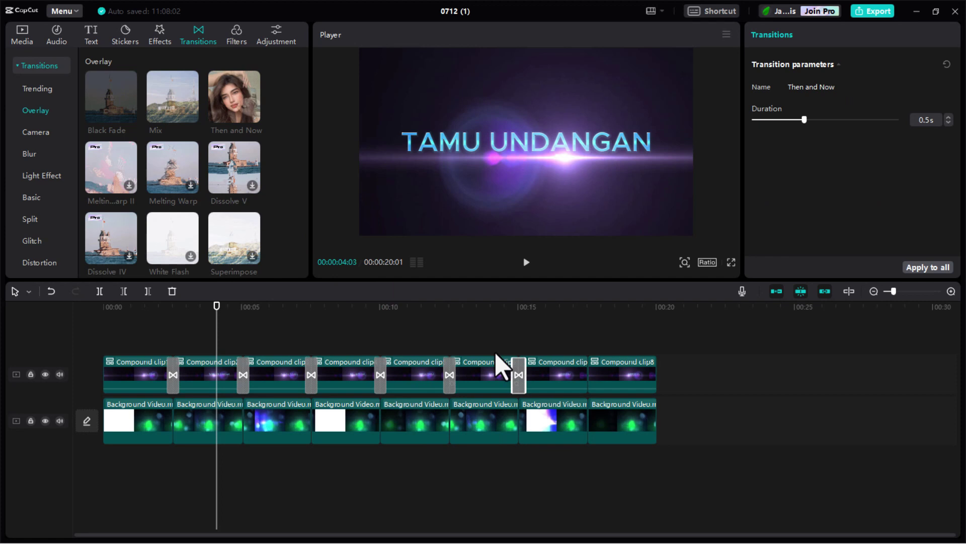
pyautogui.moveTo(261, 101)
pyautogui.mouseDown()
pyautogui.moveTo(431, 262)
pyautogui.moveTo(590, 382)
pyautogui.moveTo(580, 382)
pyautogui.mouseUp()
# Set the blend mode of all eight compound clips to Screen
pyautogui.moveTo(220, 331); pyautogui.dragTo(351, 346)
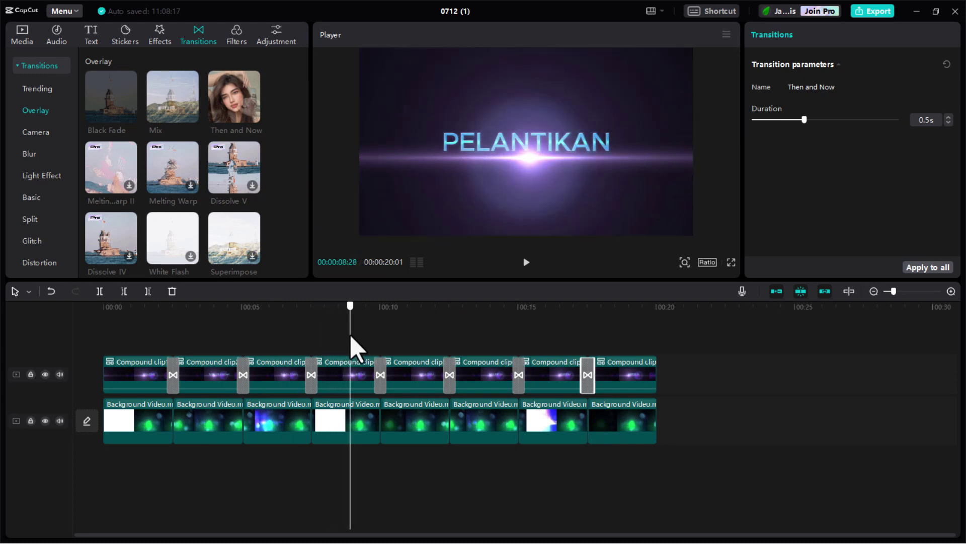
pyautogui.moveTo(692, 367); pyautogui.dragTo(147, 371)
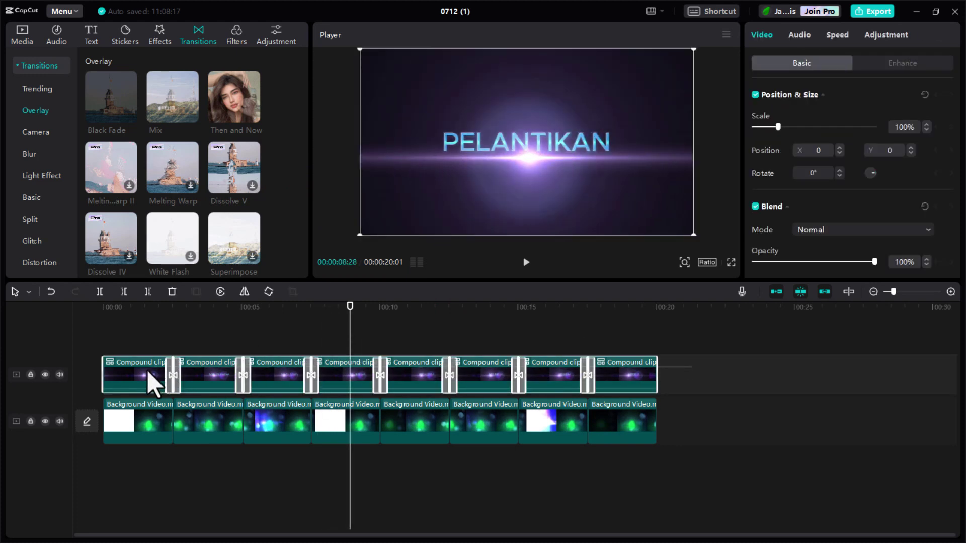
pyautogui.click(839, 229)
pyautogui.click(830, 302)
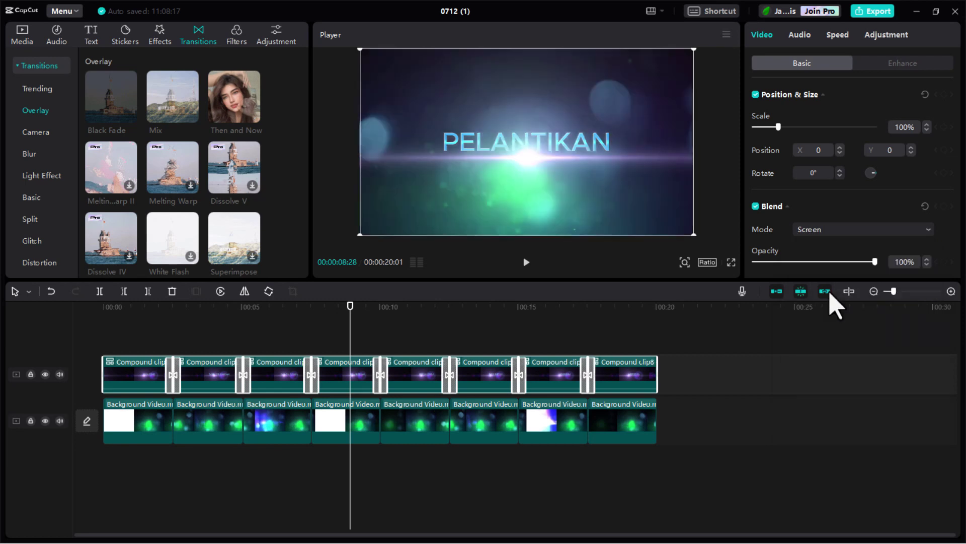
# Play the whole sequence from the start to check the titles, transitions and blended background
pyautogui.moveTo(349, 333); pyautogui.dragTo(81, 351)
pyautogui.click(526, 262)
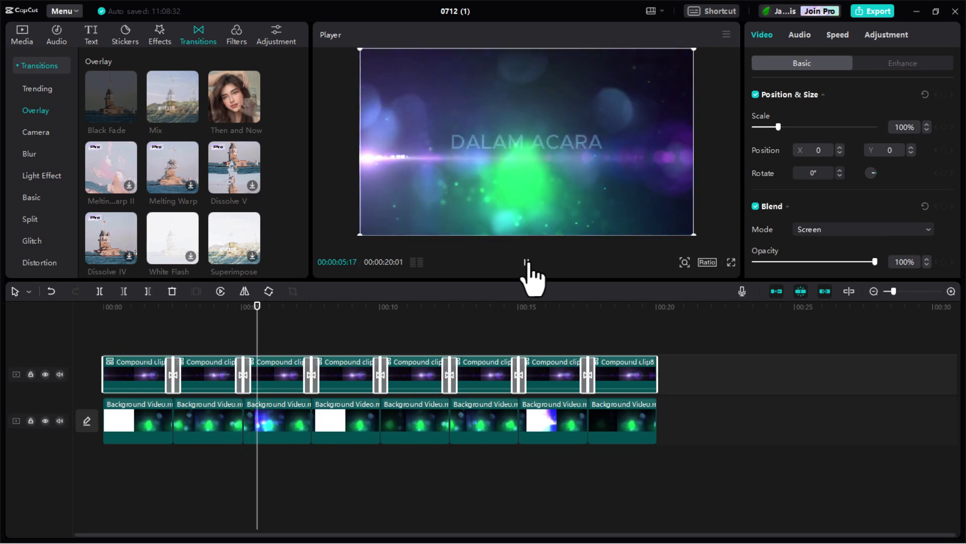
pyautogui.click(485, 332)
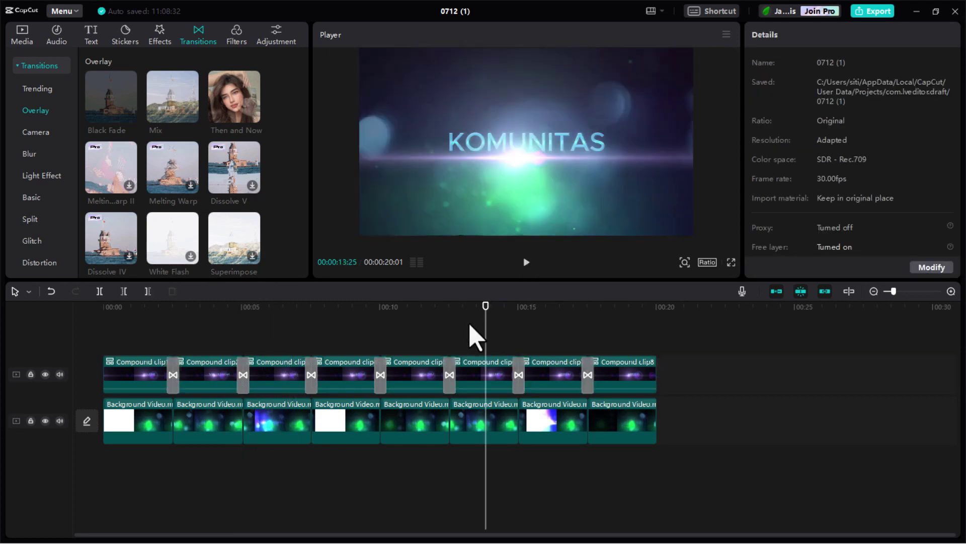
pyautogui.click(98, 313)
pyautogui.click(523, 262)
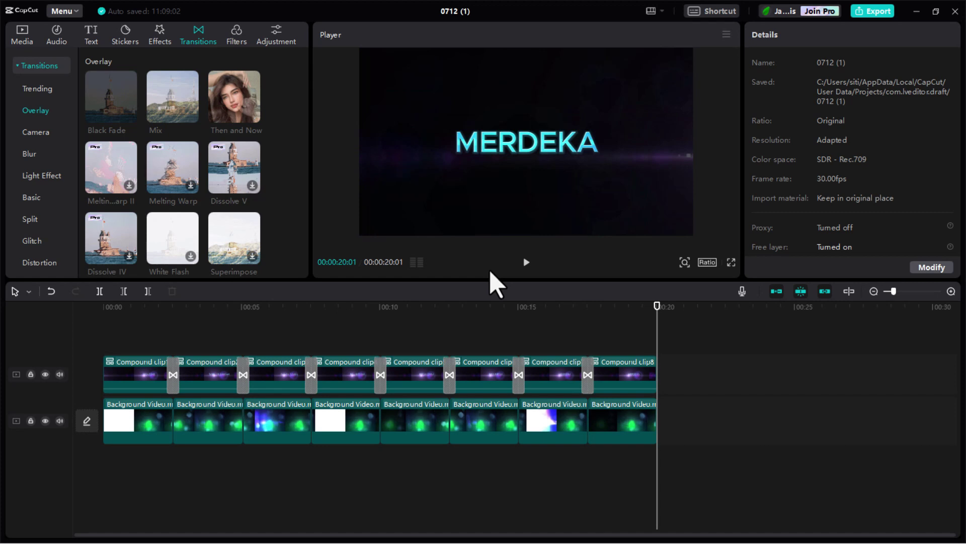
# Export the video as a 1080P H.264 mp4 at 30fps to the folder 74. Opening Acara Komunitas, and close the export dialog
pyautogui.click(871, 13)
pyautogui.click(657, 132)
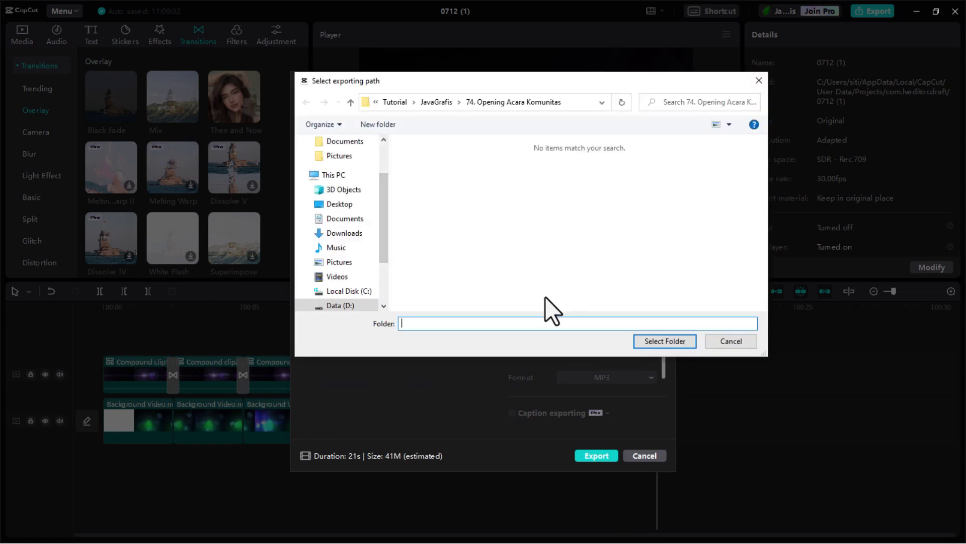
pyautogui.click(640, 344)
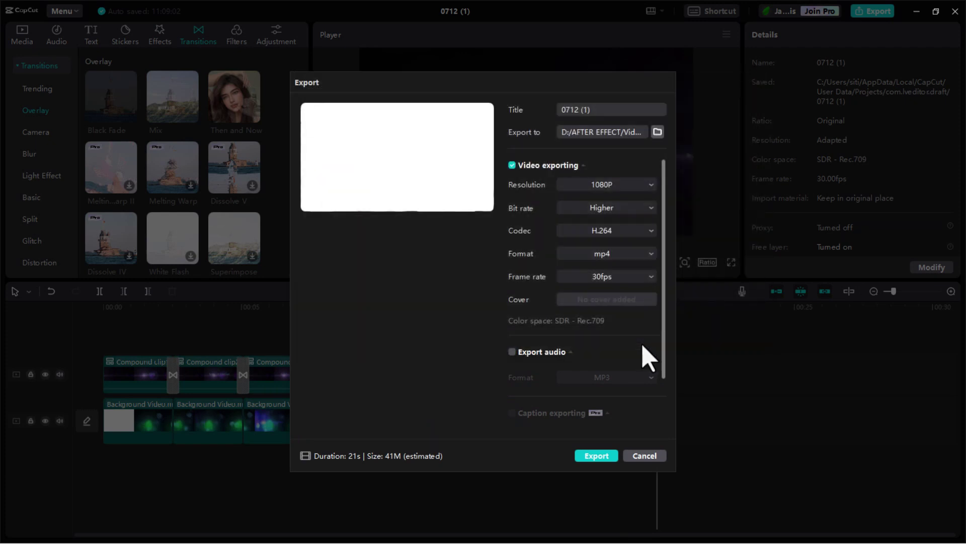
pyautogui.click(596, 456)
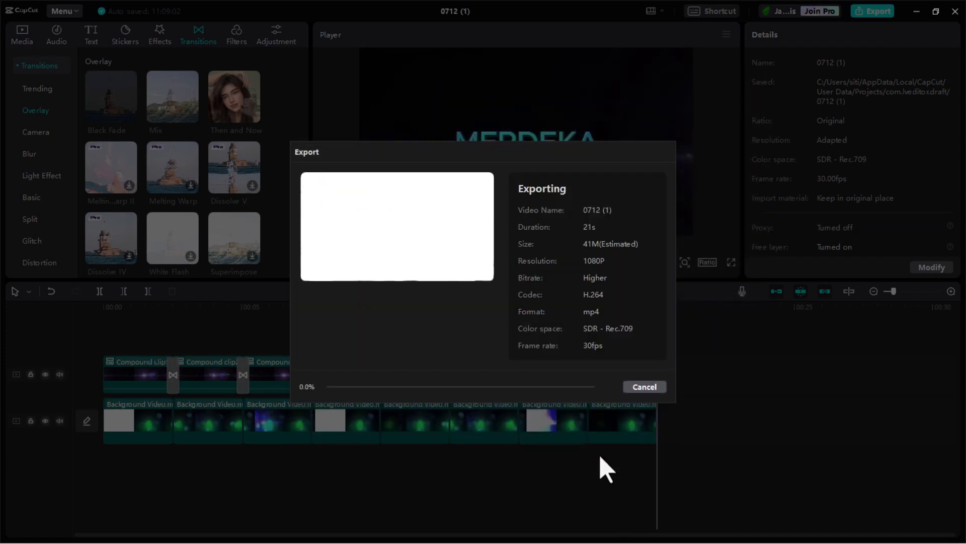
pyautogui.click(635, 401)
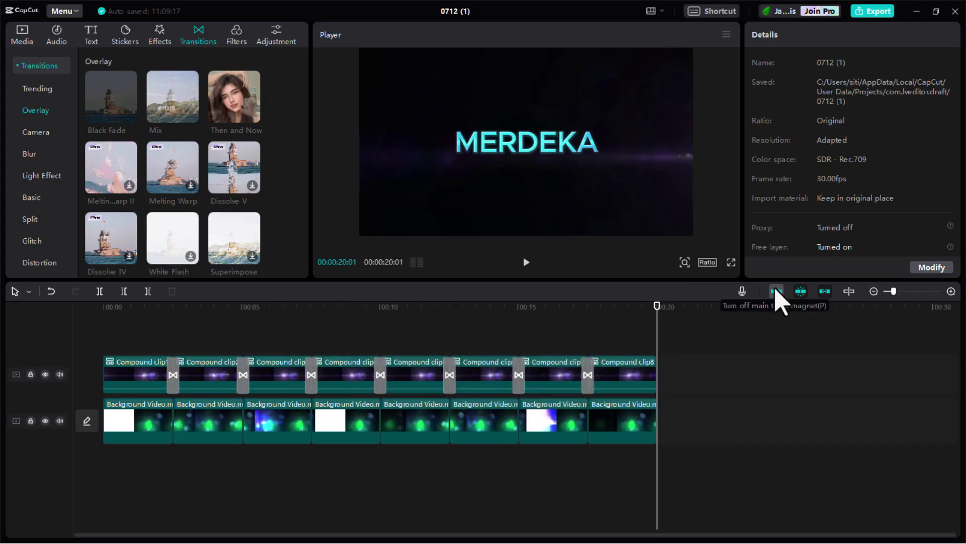